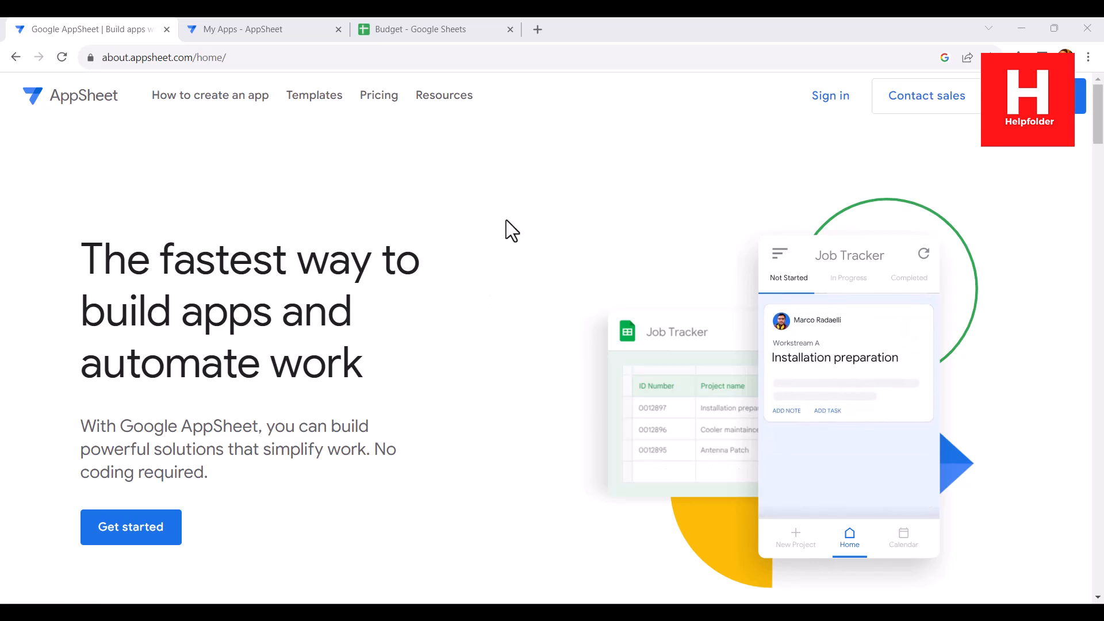
- Copy the address of the AppSheet sign-in link and open it in a Microsoft Edge window
right_click(829, 99)
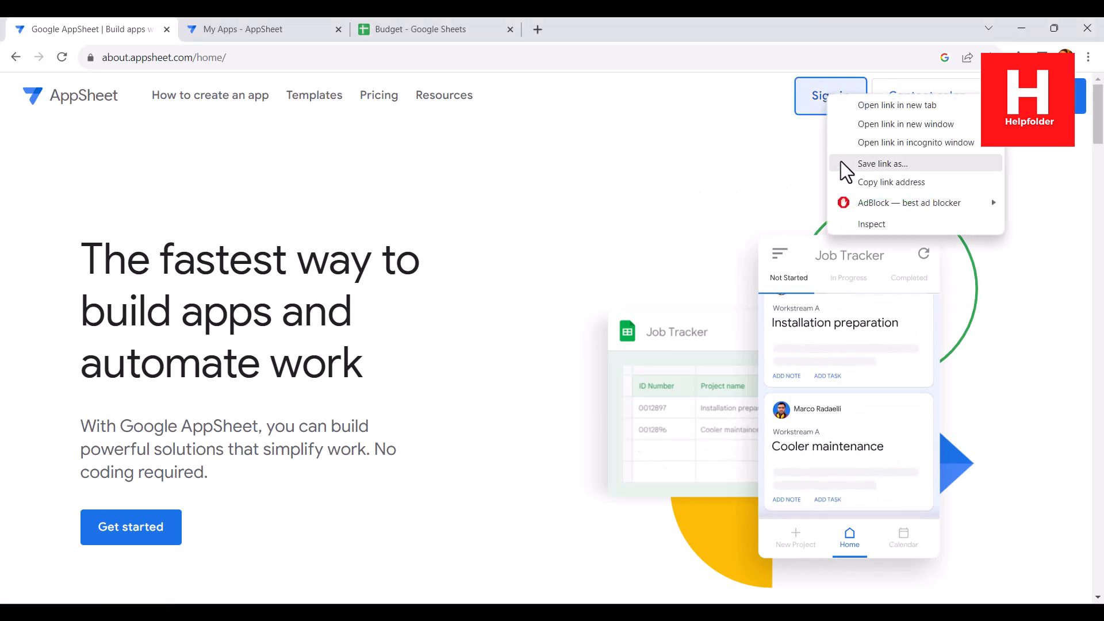
left_click(874, 164)
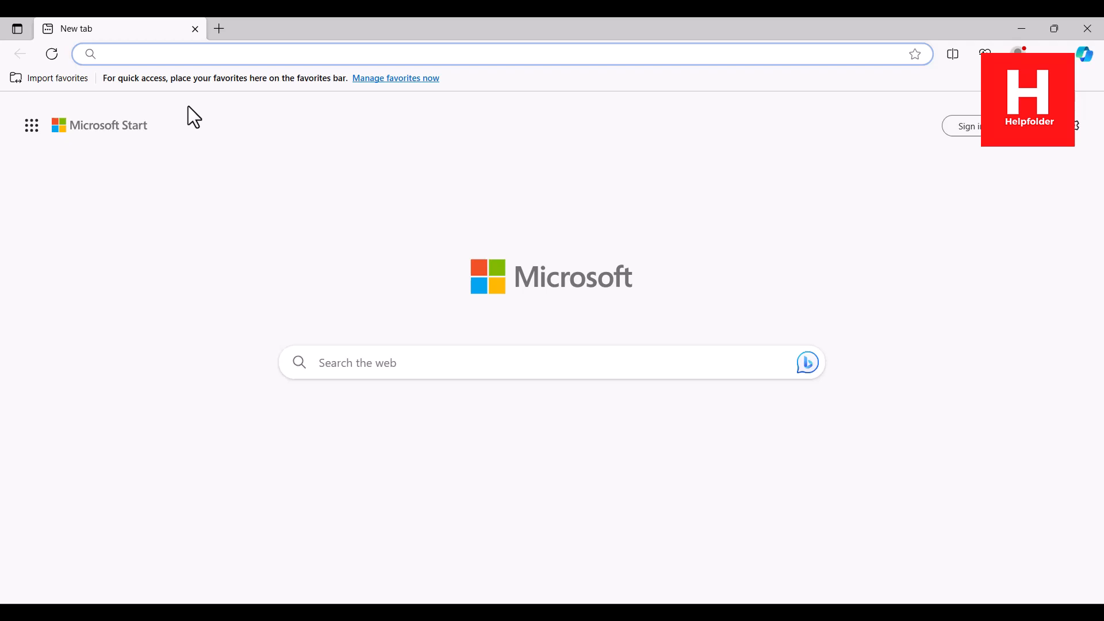
left_click(171, 53)
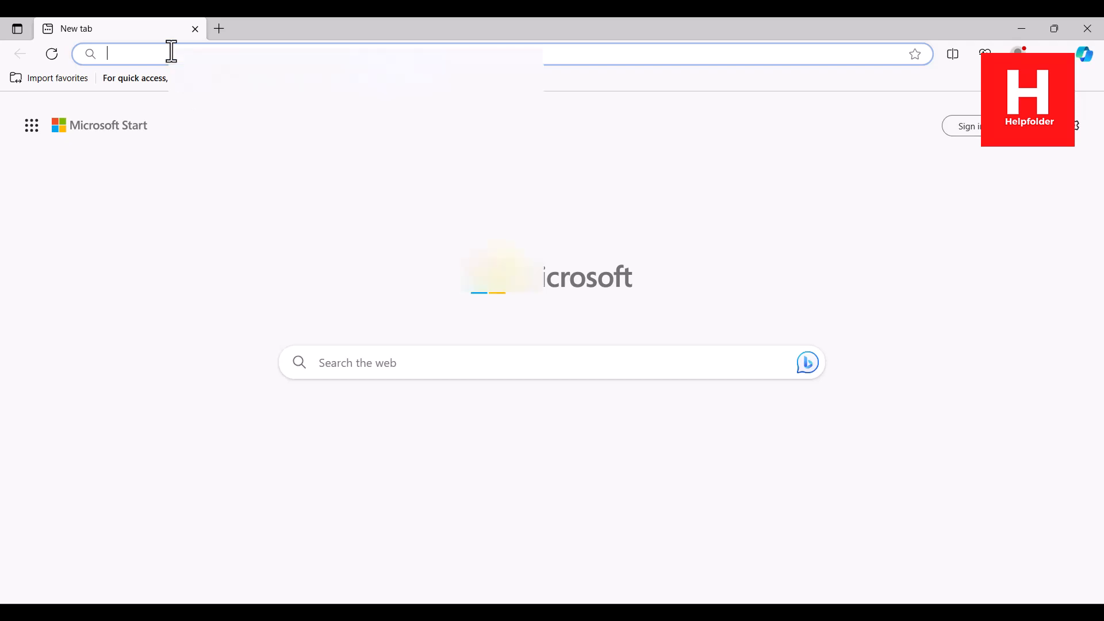
right_click(172, 53)
left_click(246, 229)
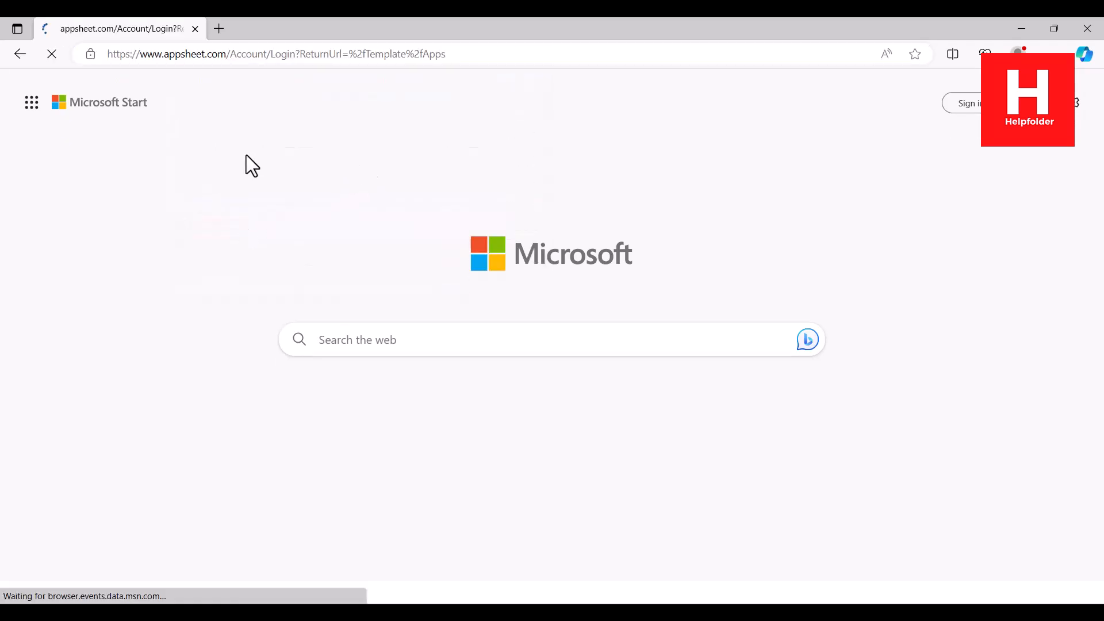
left_click_drag(451, 149, 622, 162)
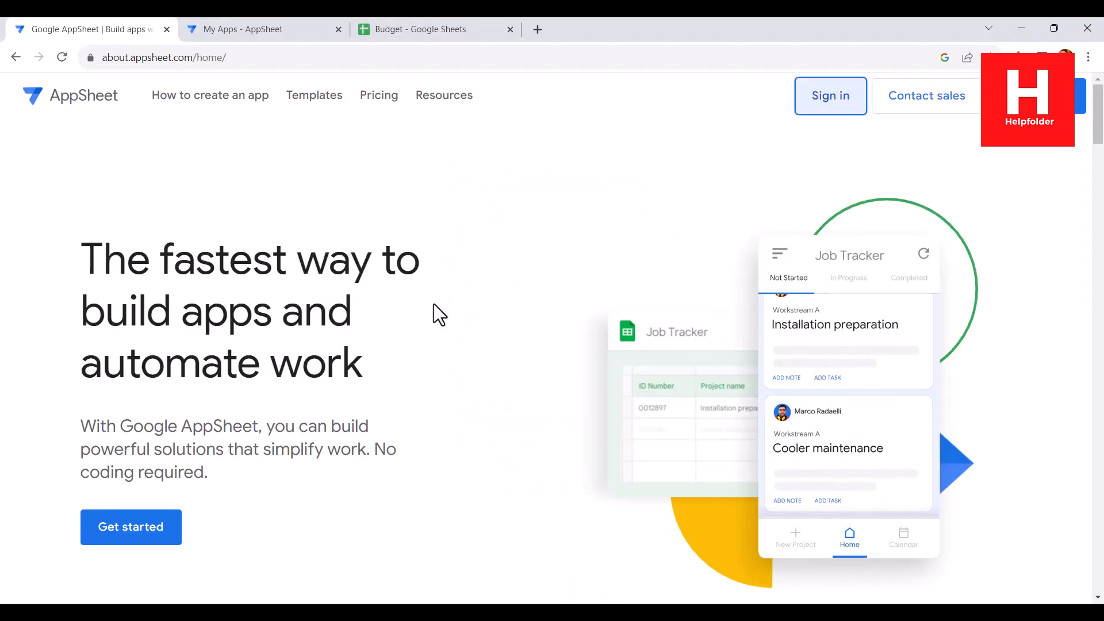
- Switch to the My Apps page and look through its recent databases and recent apps
left_click(250, 30)
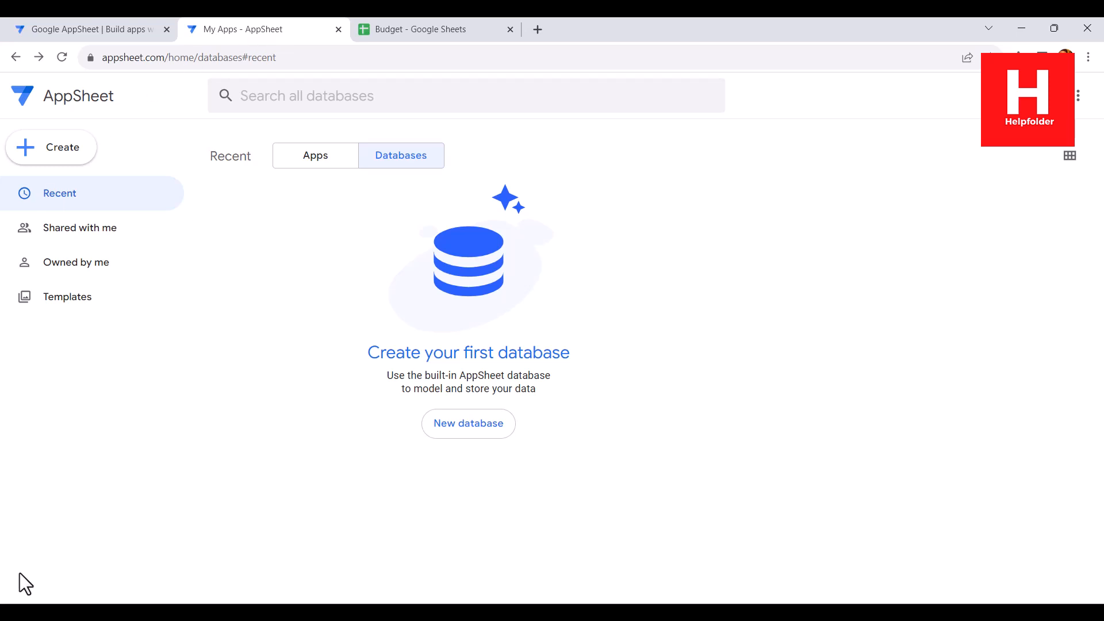
left_click(331, 157)
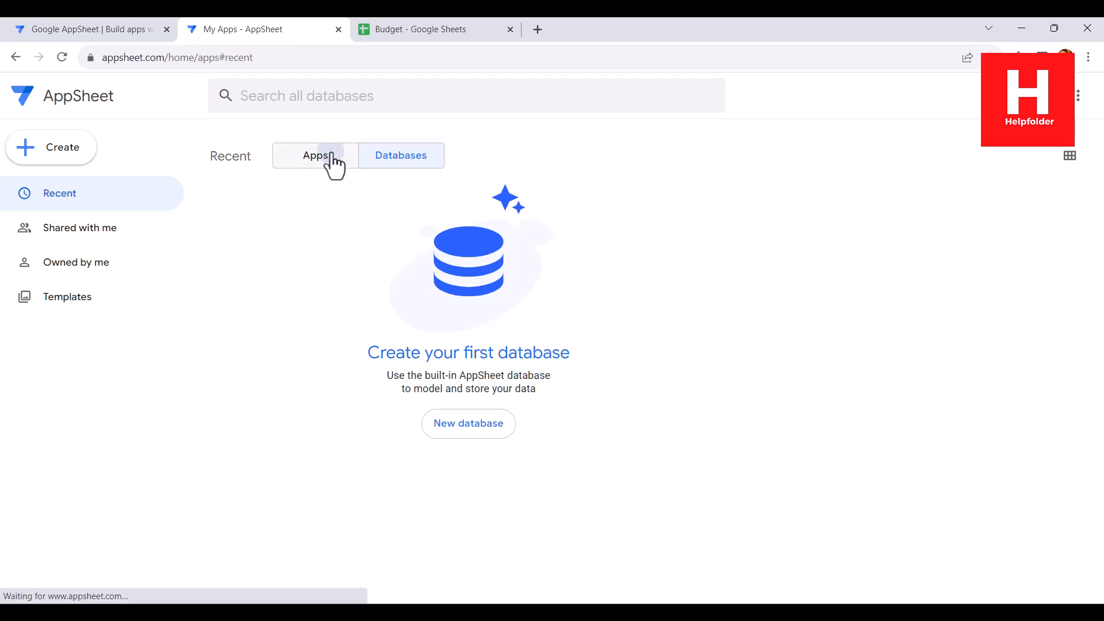
left_click(401, 158)
left_click(323, 164)
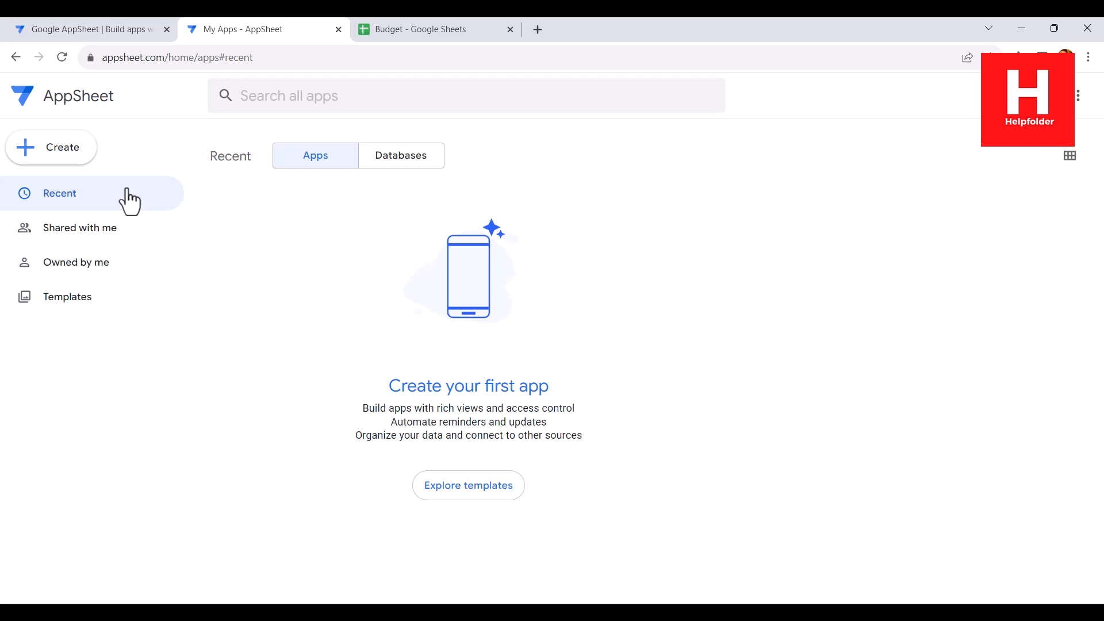
- Start creating a new database by importing it from Sheets
left_click(54, 147)
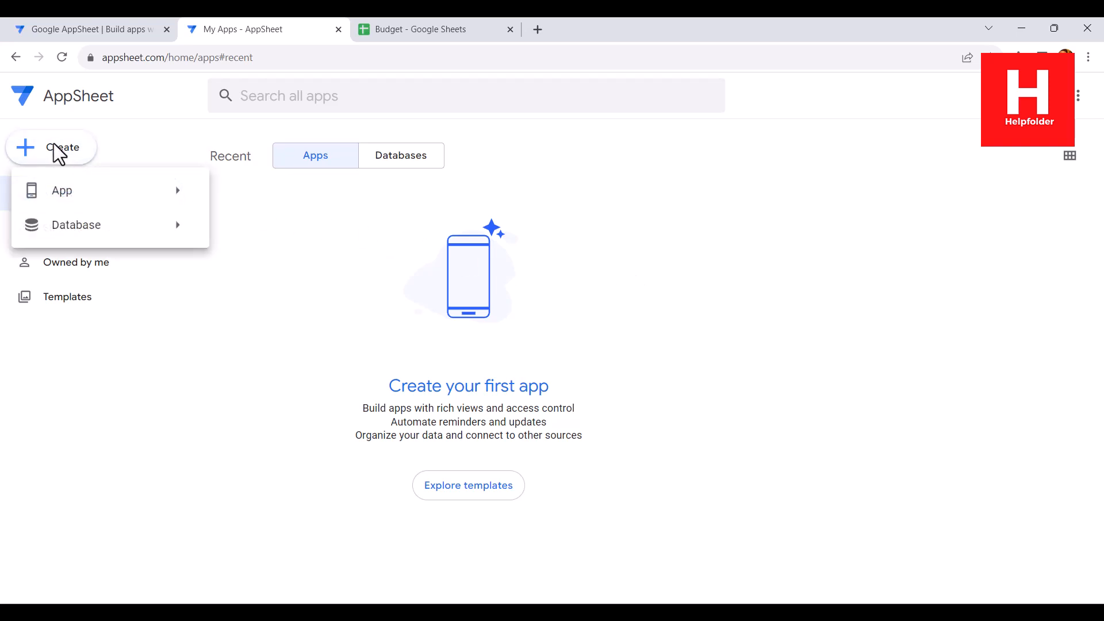
mouse_move(65, 205)
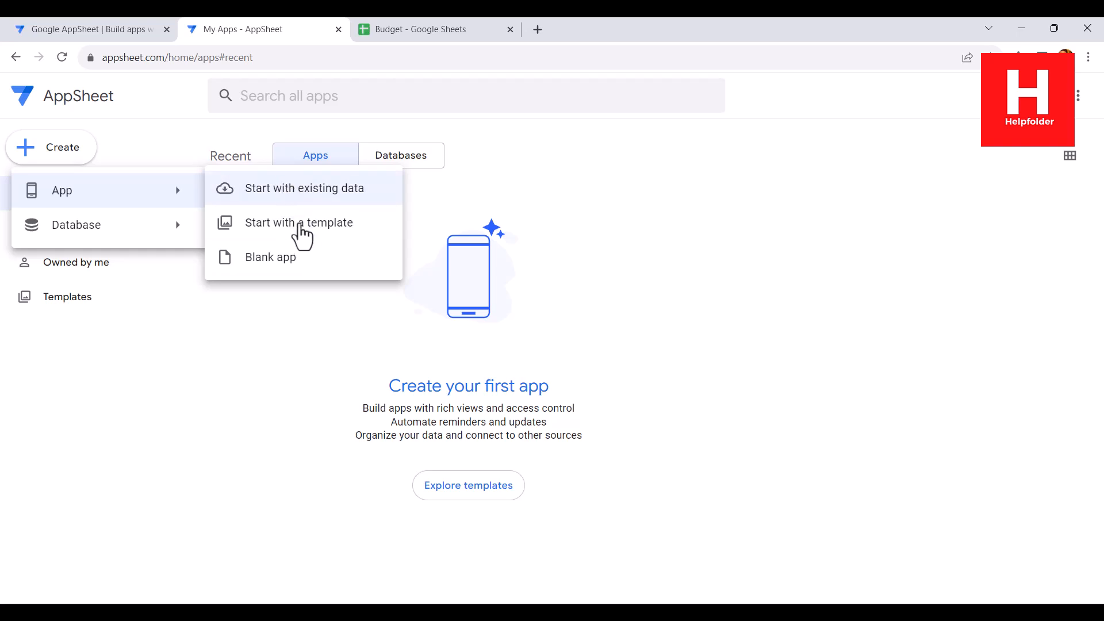
mouse_move(99, 237)
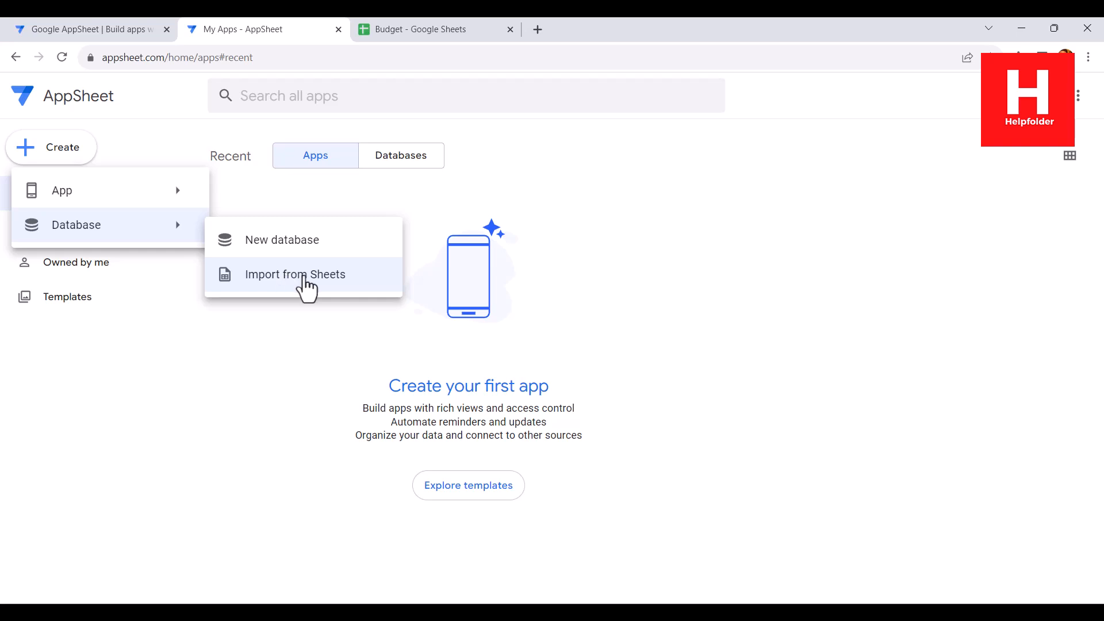
left_click(305, 276)
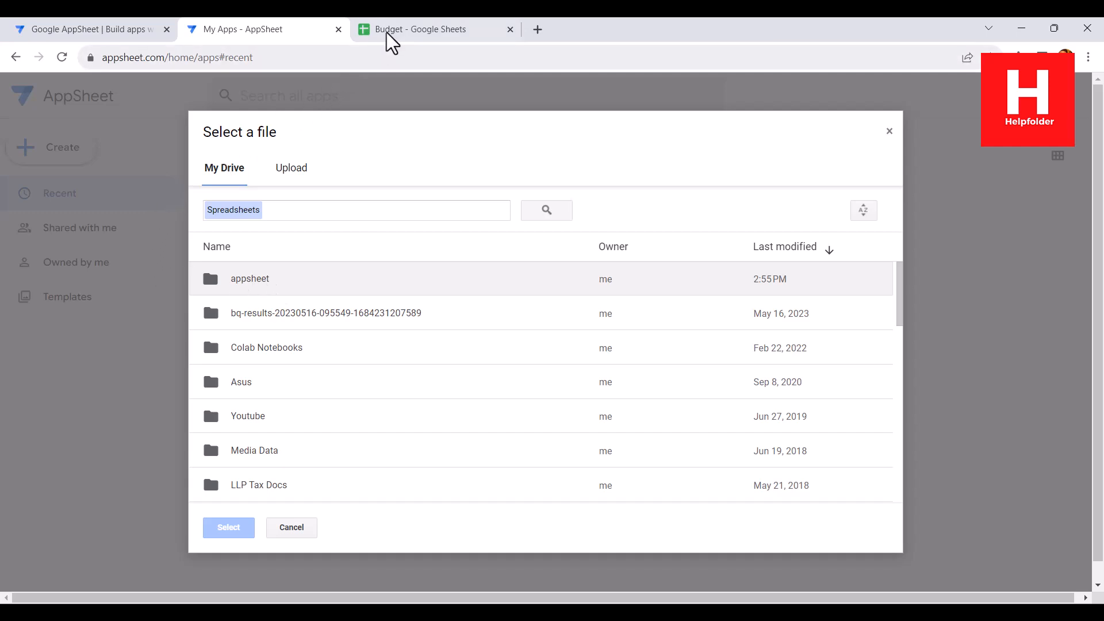
- Check the Budget spreadsheet, search My Drive for "Budget" and select that spreadsheet for the database import
left_click(426, 28)
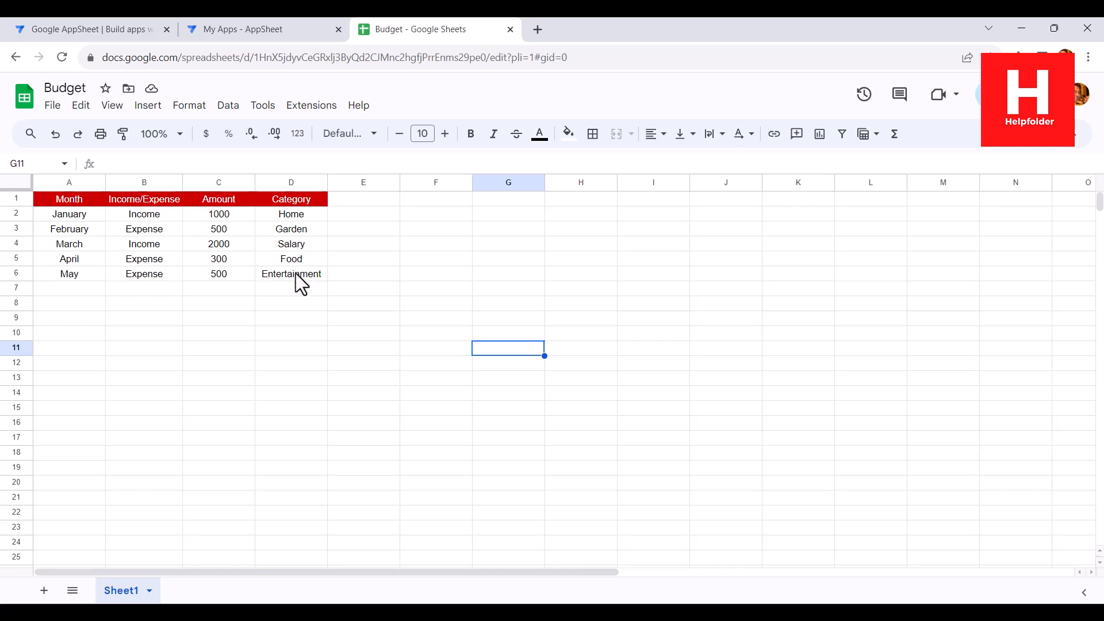
left_click(215, 30)
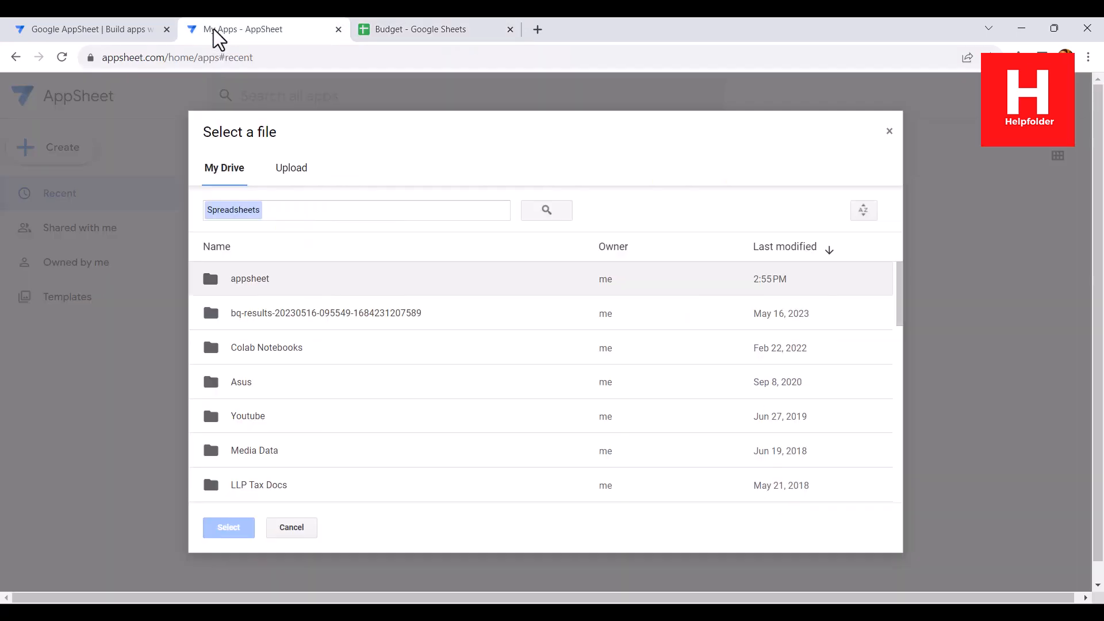
left_click(303, 210)
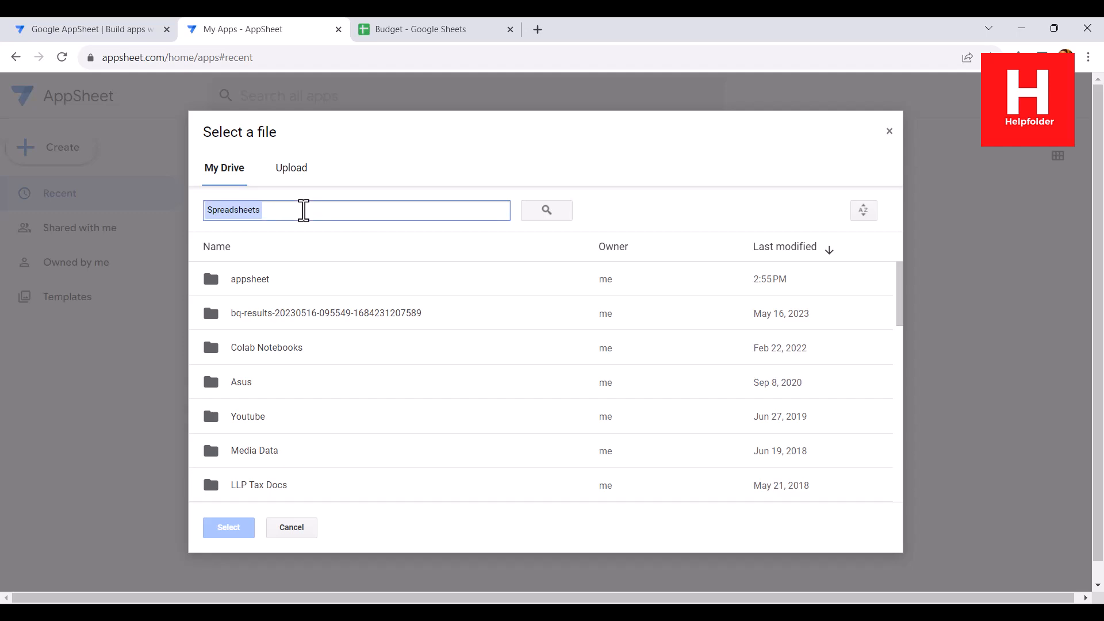
type("Budget")
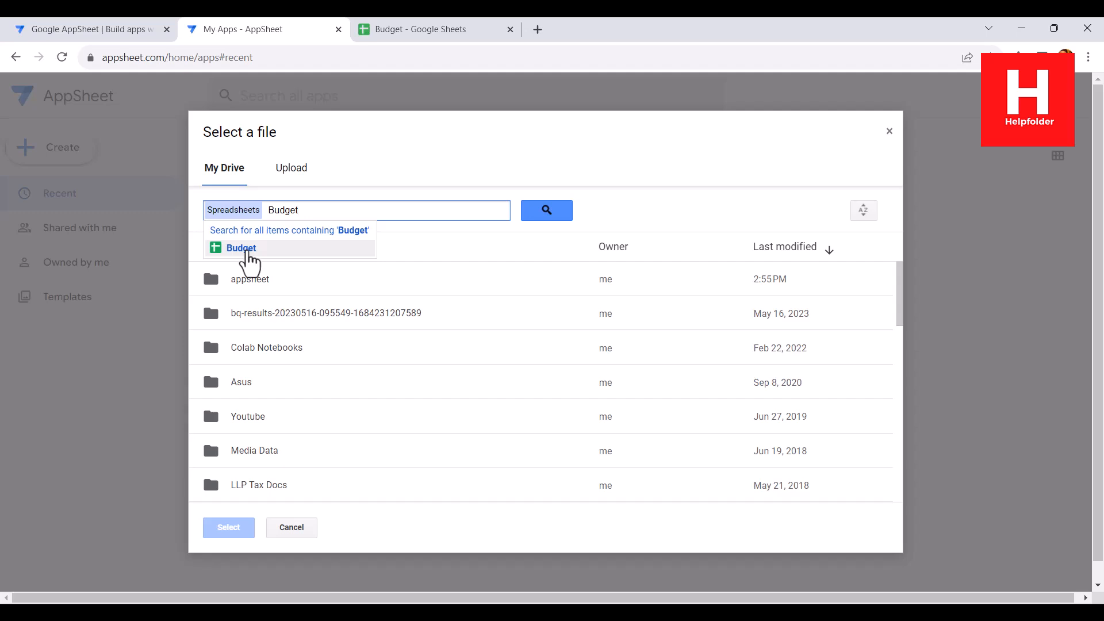
left_click(410, 33)
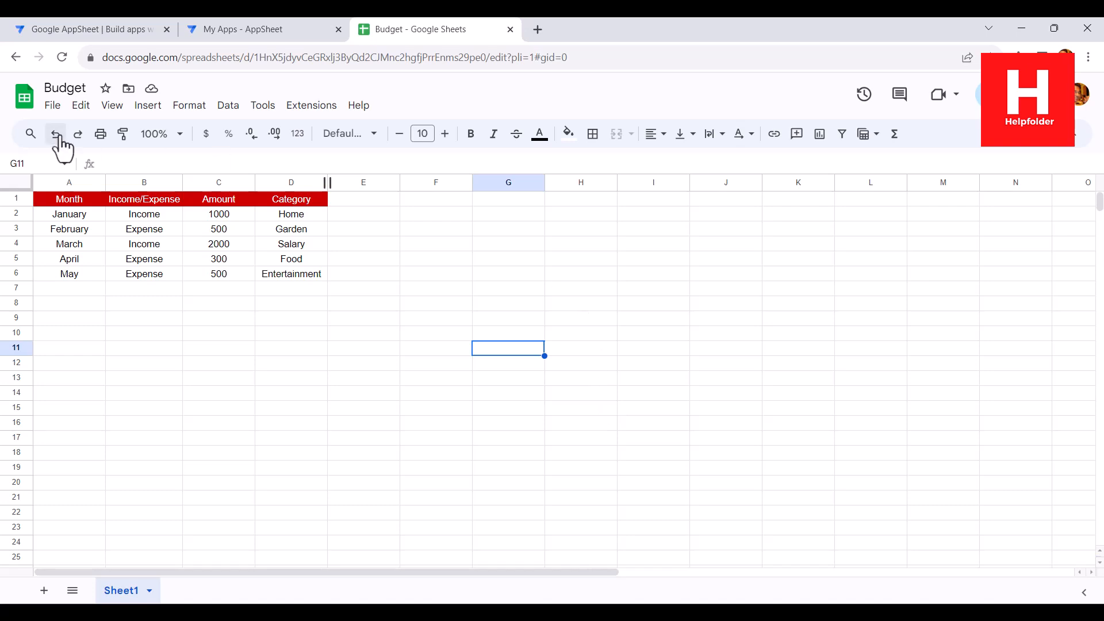
left_click(219, 39)
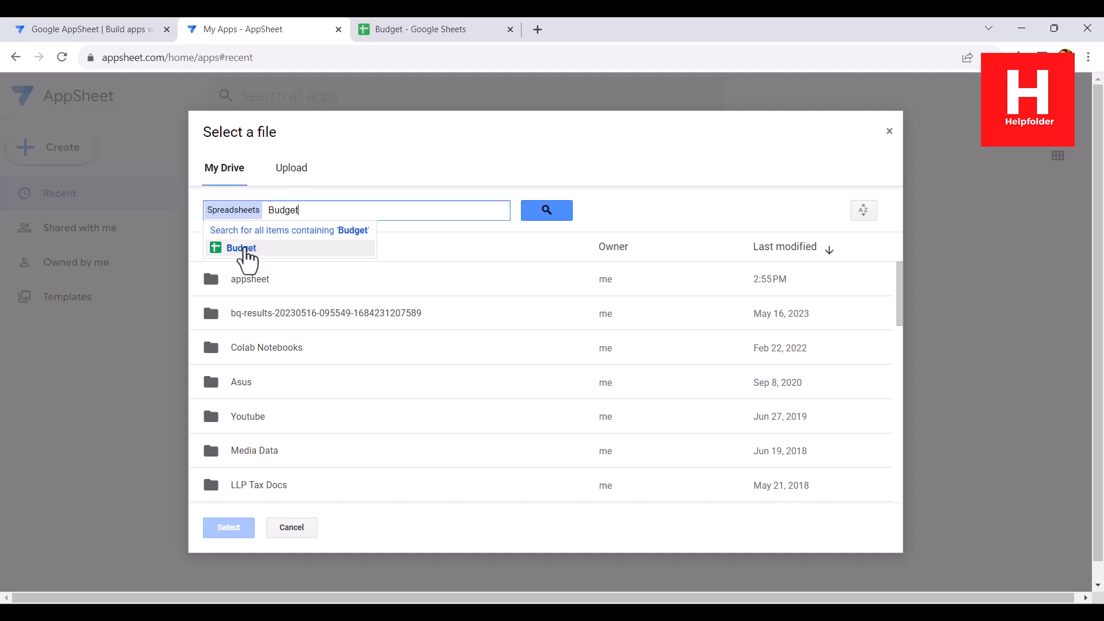
left_click(242, 250)
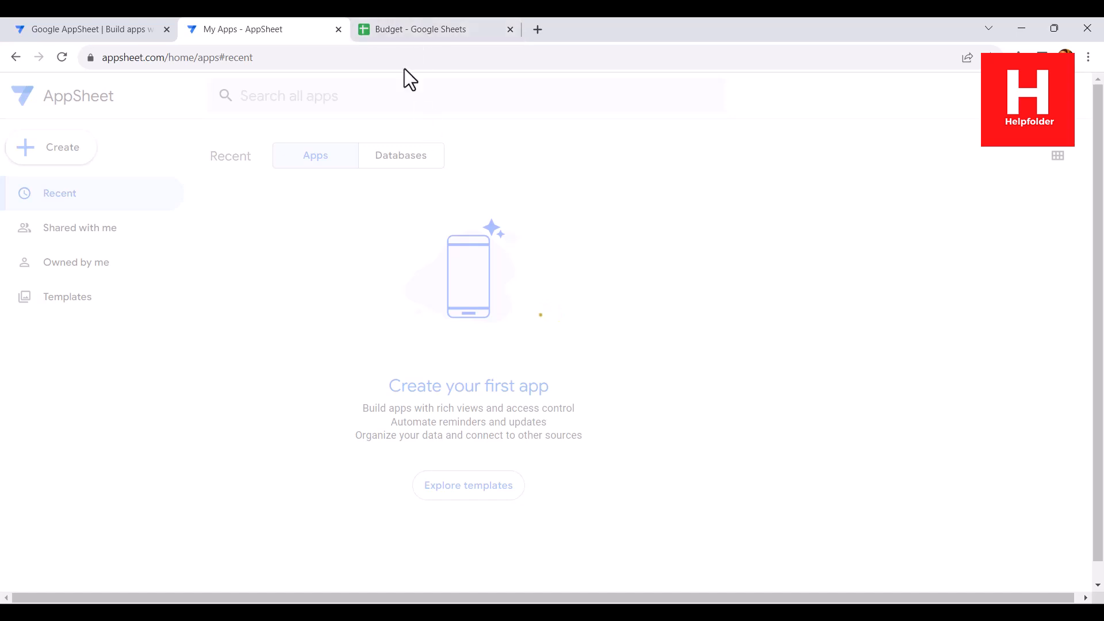
left_click(404, 31)
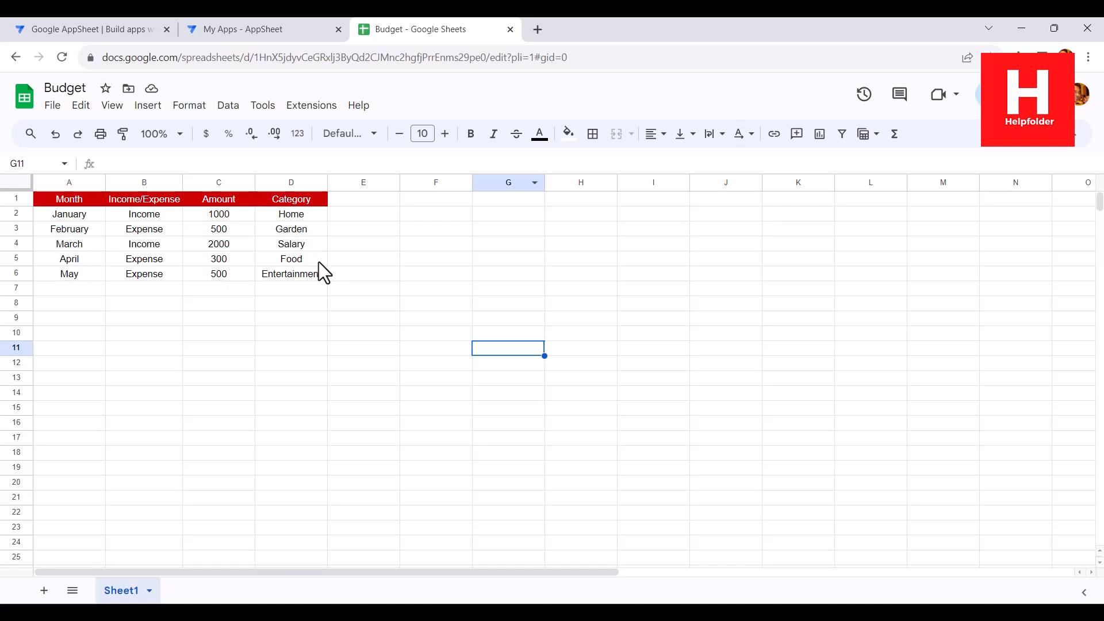
left_click(247, 37)
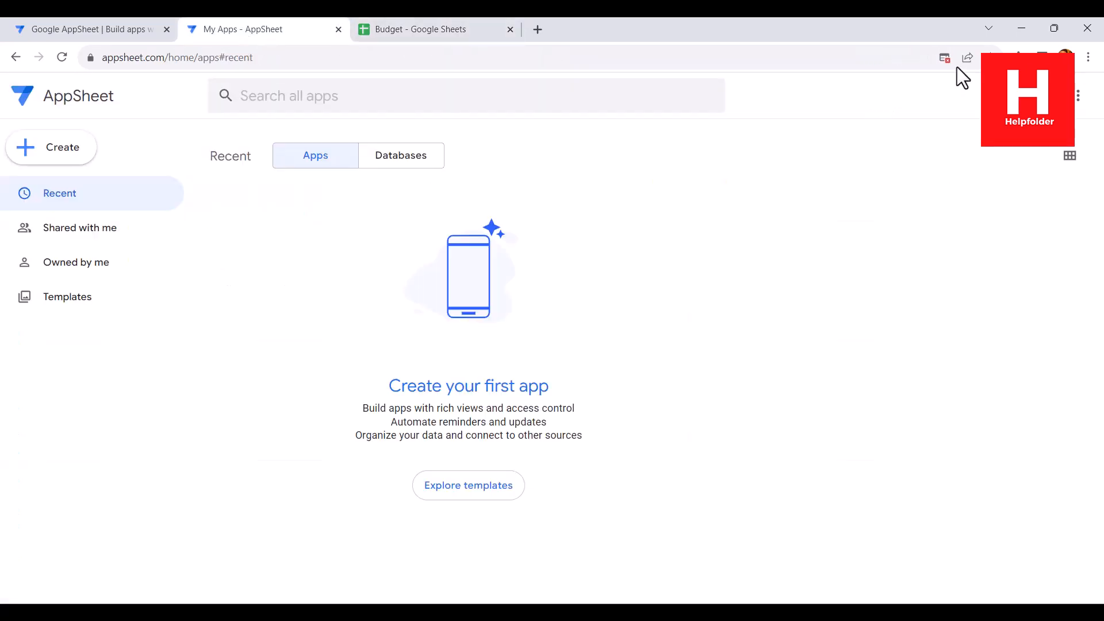
left_click(944, 58)
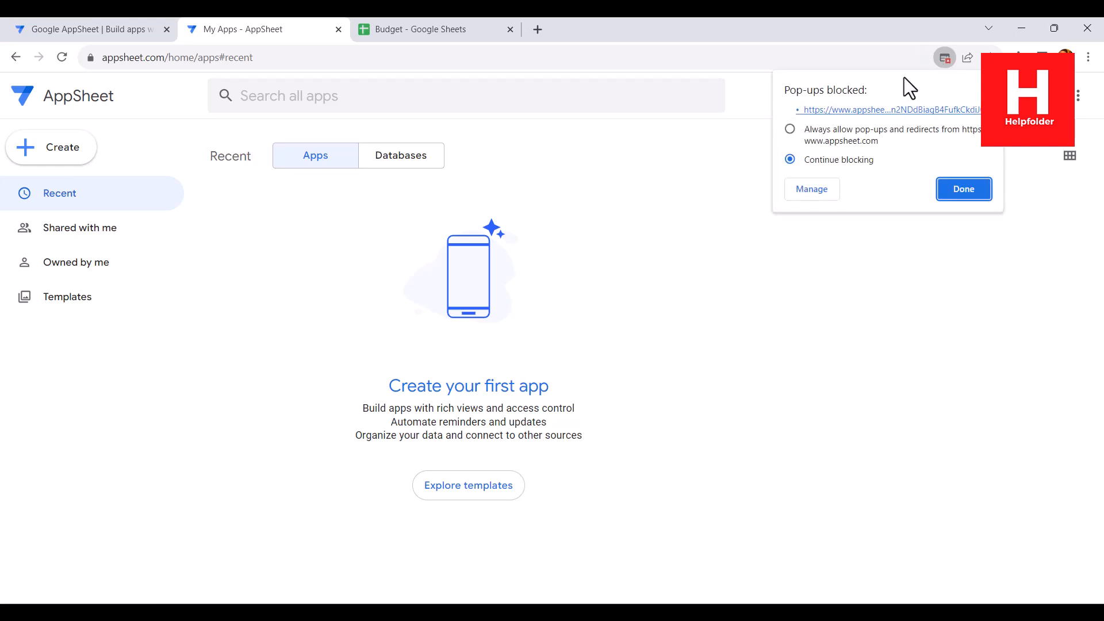
left_click(791, 129)
left_click(956, 188)
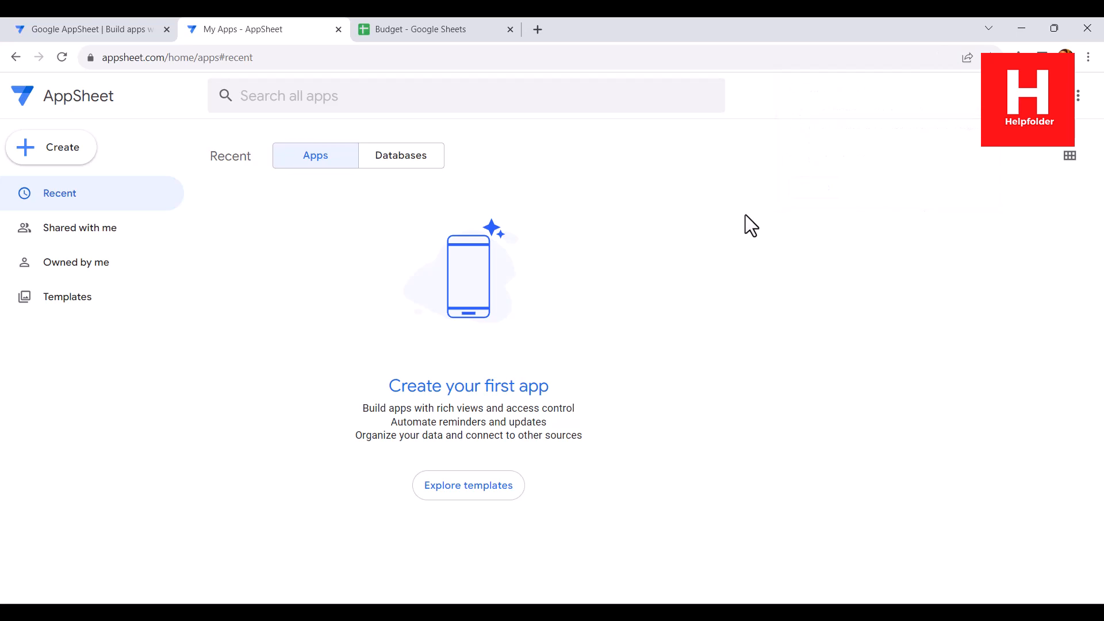
left_click(968, 59)
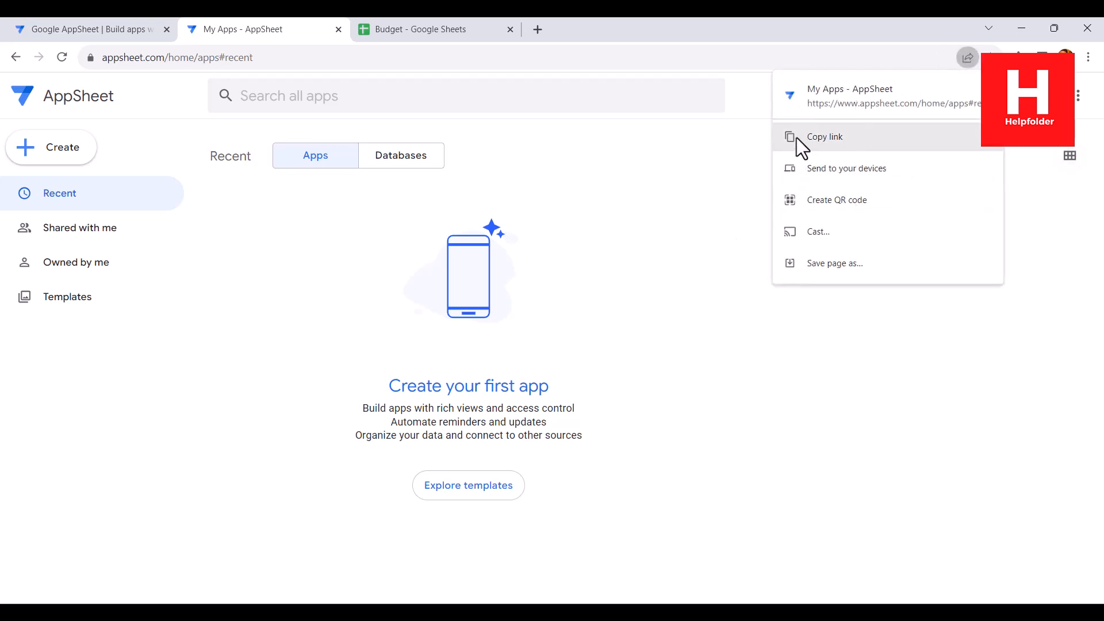
left_click(615, 201)
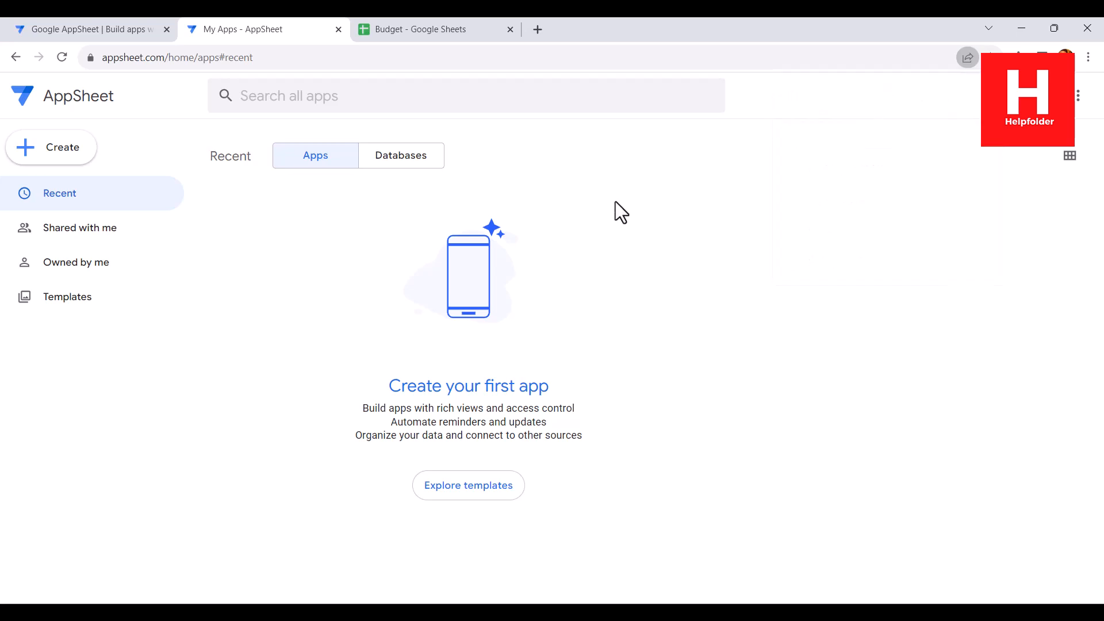
- Reload the My Apps page and open the imported Budget database
left_click(62, 58)
left_click(399, 160)
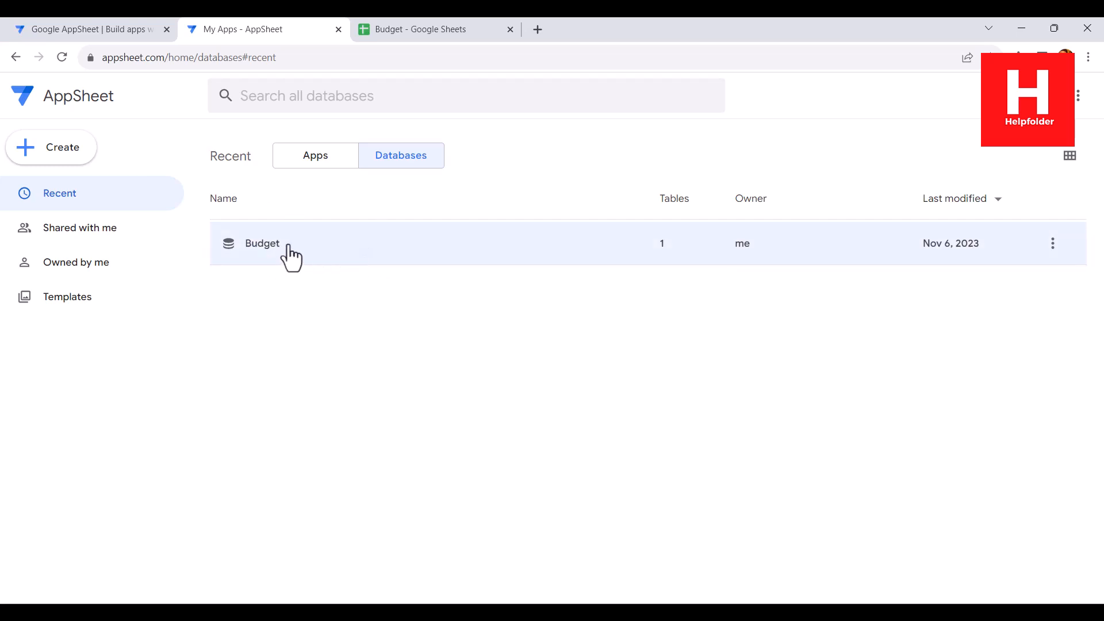
left_click(262, 246)
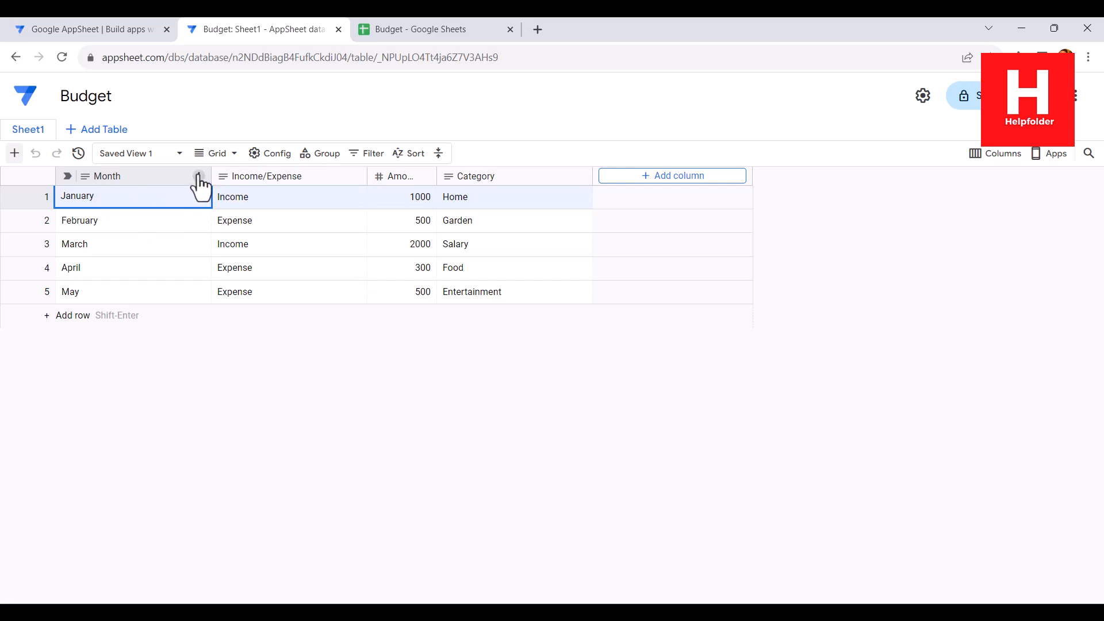
- Examine the data types available for the Month column, and discard the column edit
left_click(199, 177)
left_click(244, 211)
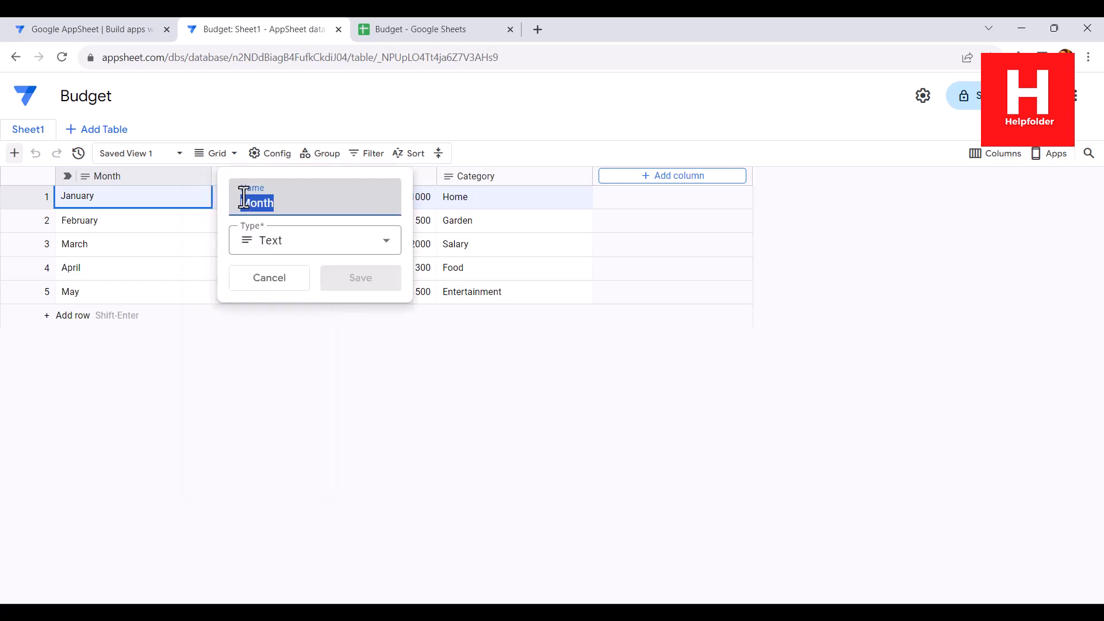
left_click(268, 246)
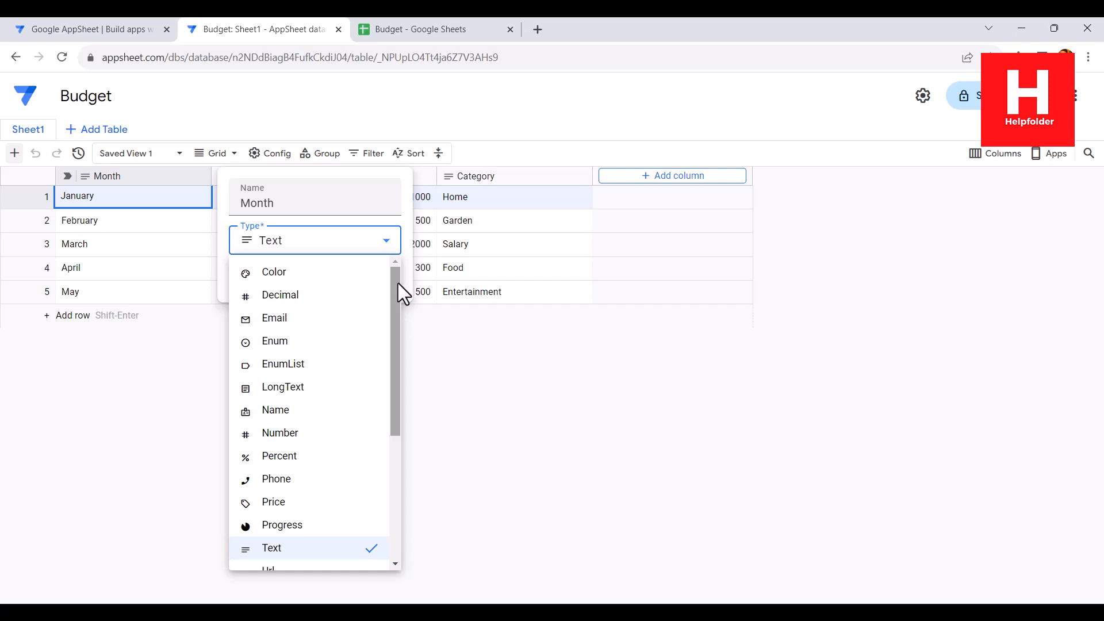
left_click_drag(397, 288, 416, 427)
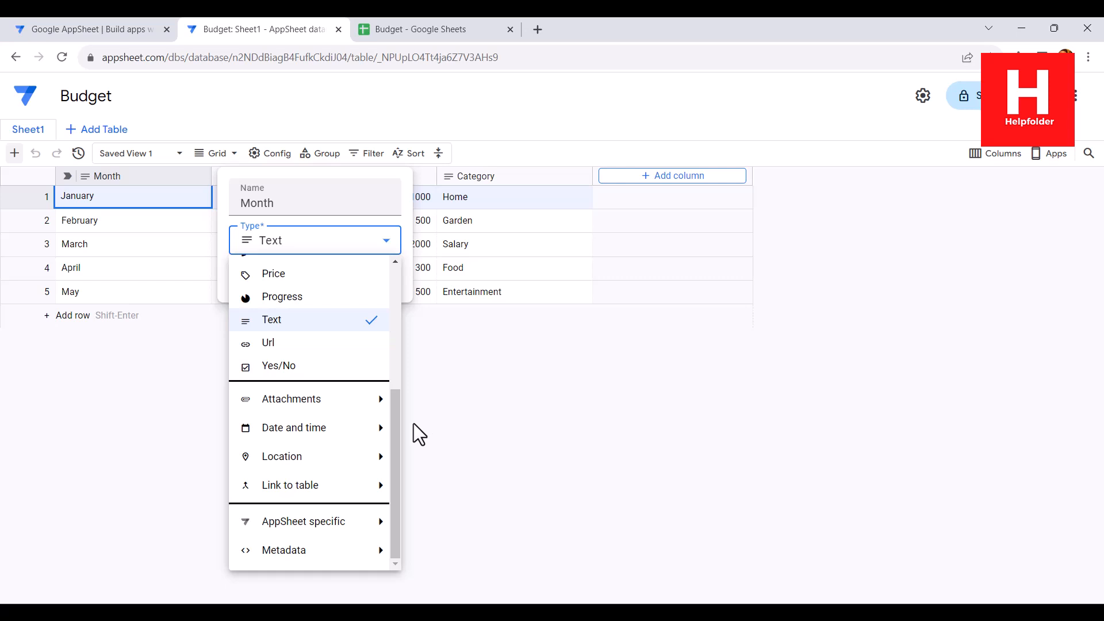
mouse_move(383, 431)
left_click(176, 383)
left_click(353, 347)
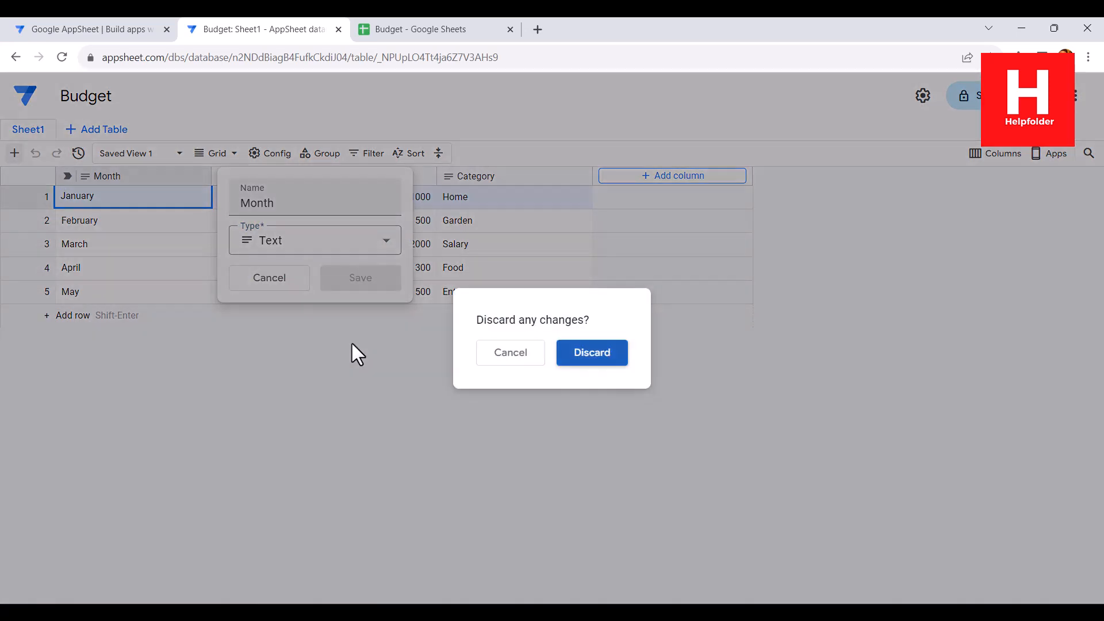
left_click(600, 355)
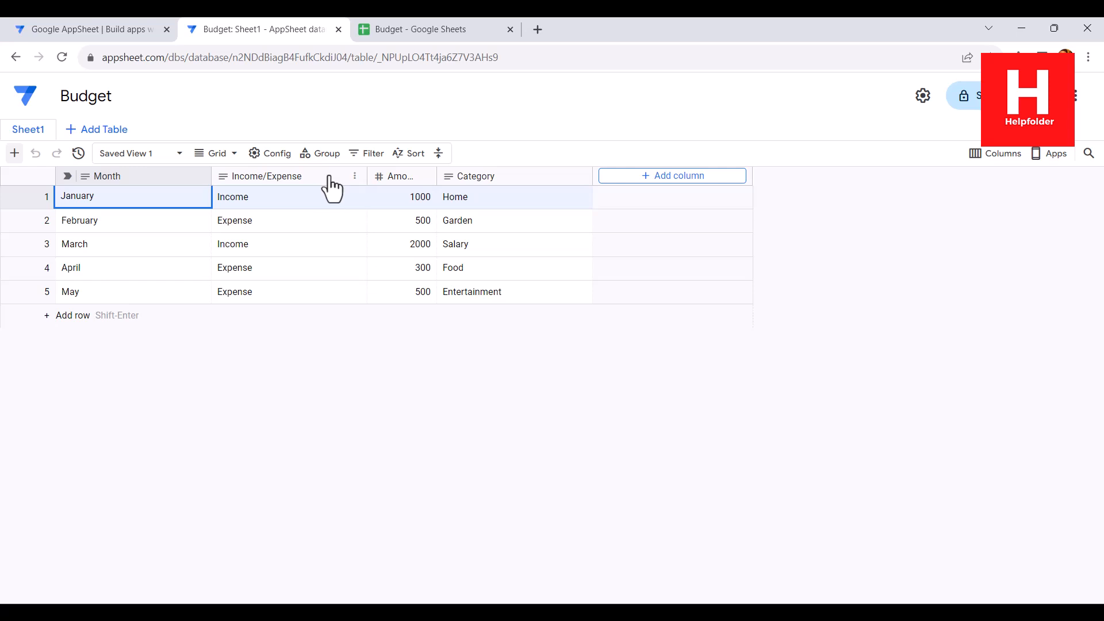
- Edit the Income/Expense column, review the available data types and change its type to Enum
left_click(355, 176)
left_click(385, 207)
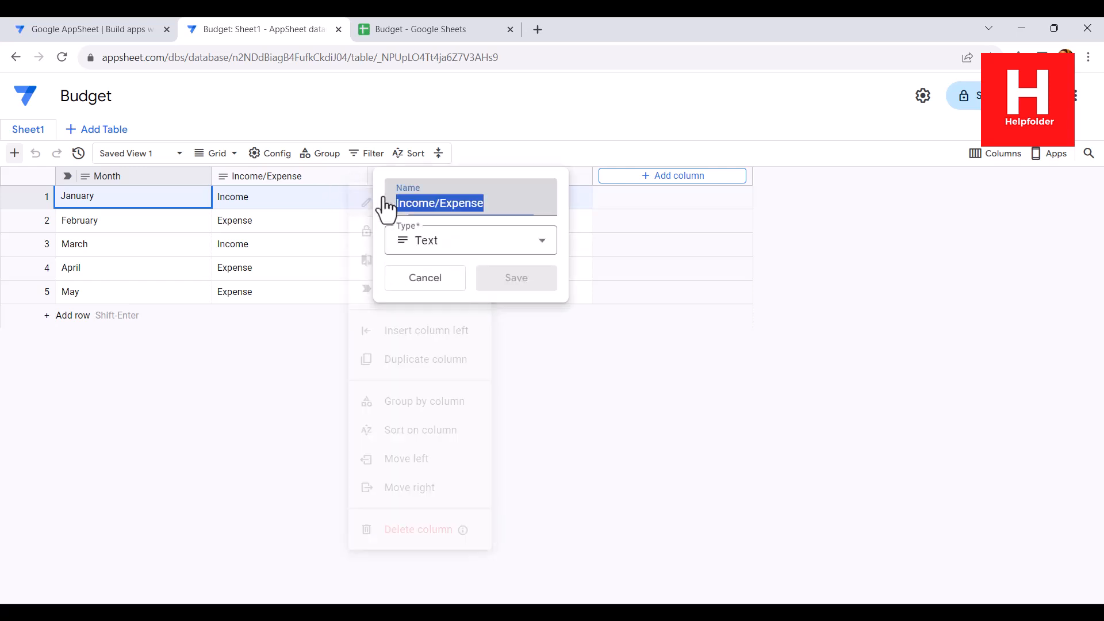
left_click(547, 252)
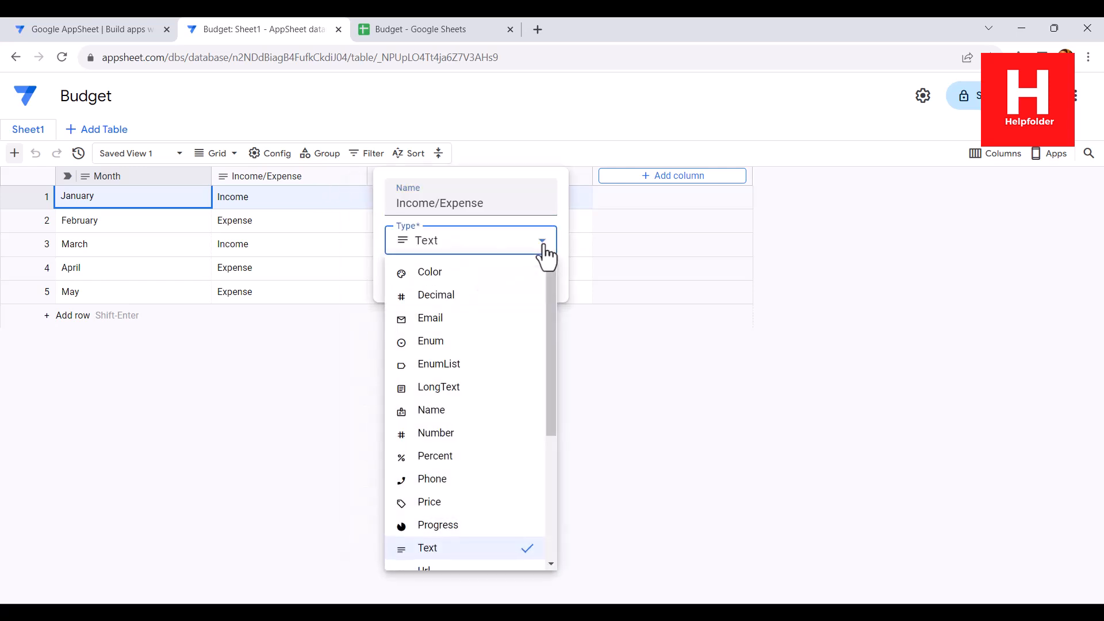
mouse_move(549, 308)
left_mouse_down()
mouse_move(555, 364)
mouse_move(564, 303)
left_mouse_up()
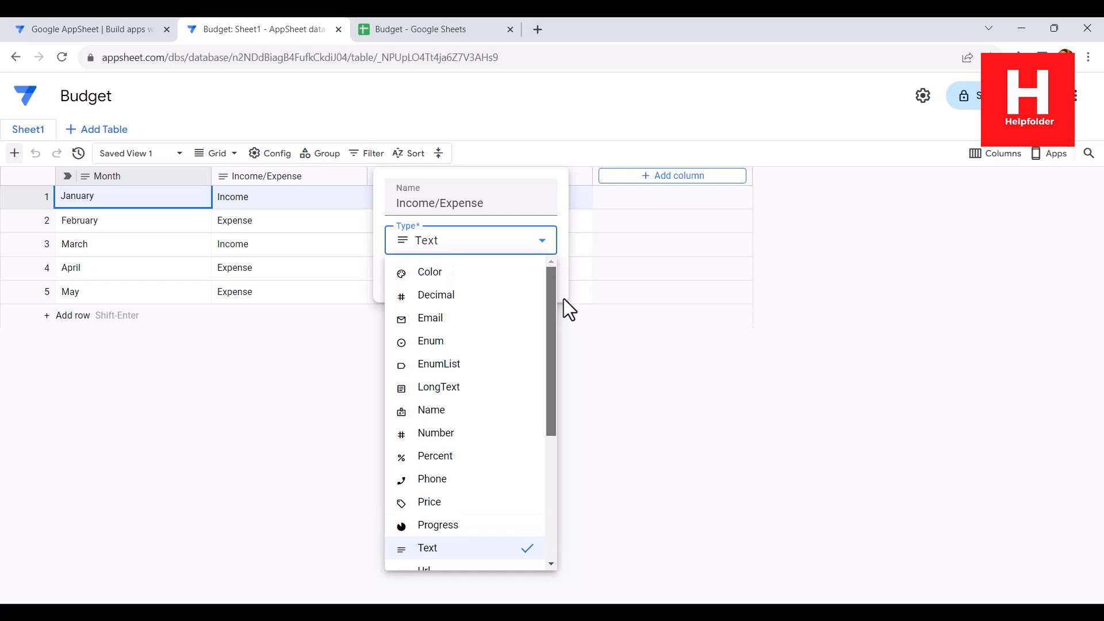
left_click_drag(565, 298, 567, 443)
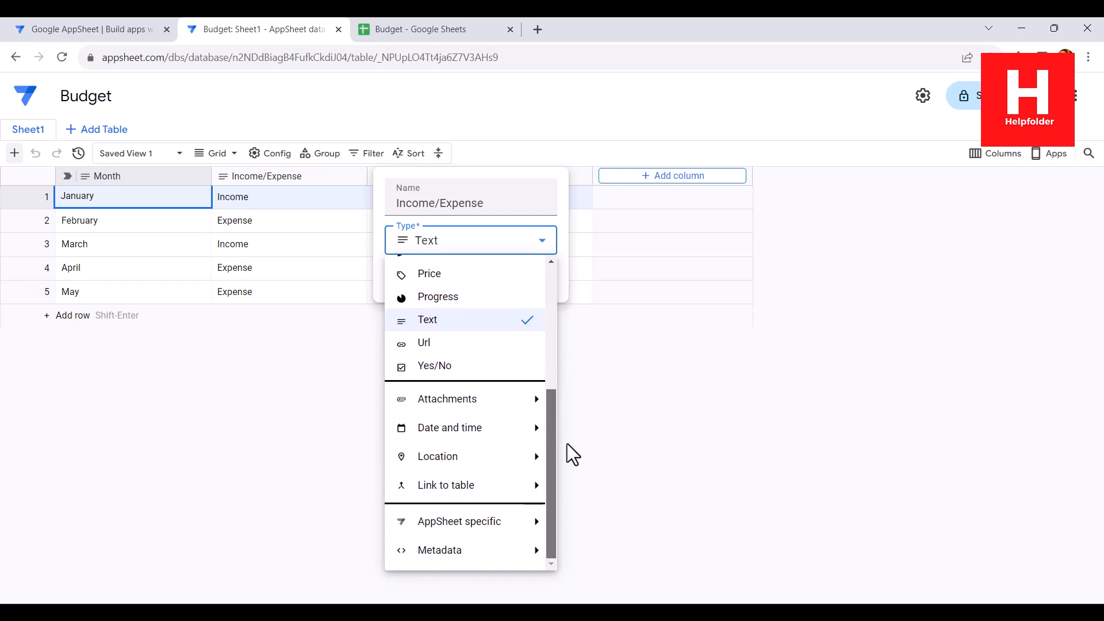
mouse_move(535, 549)
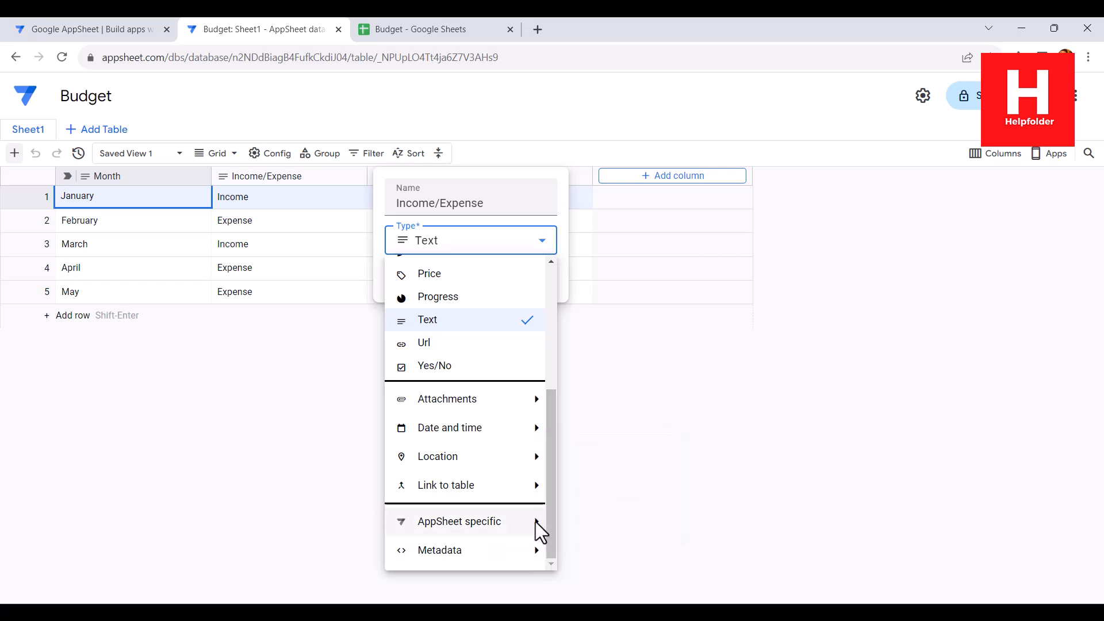
mouse_move(536, 522)
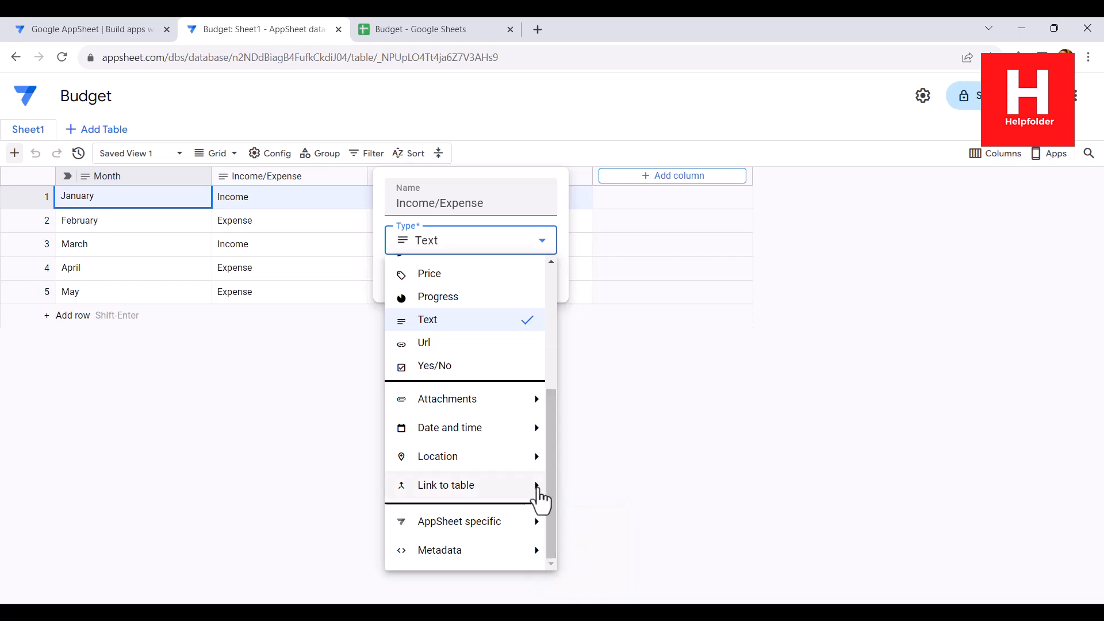
left_click_drag(554, 402, 551, 271)
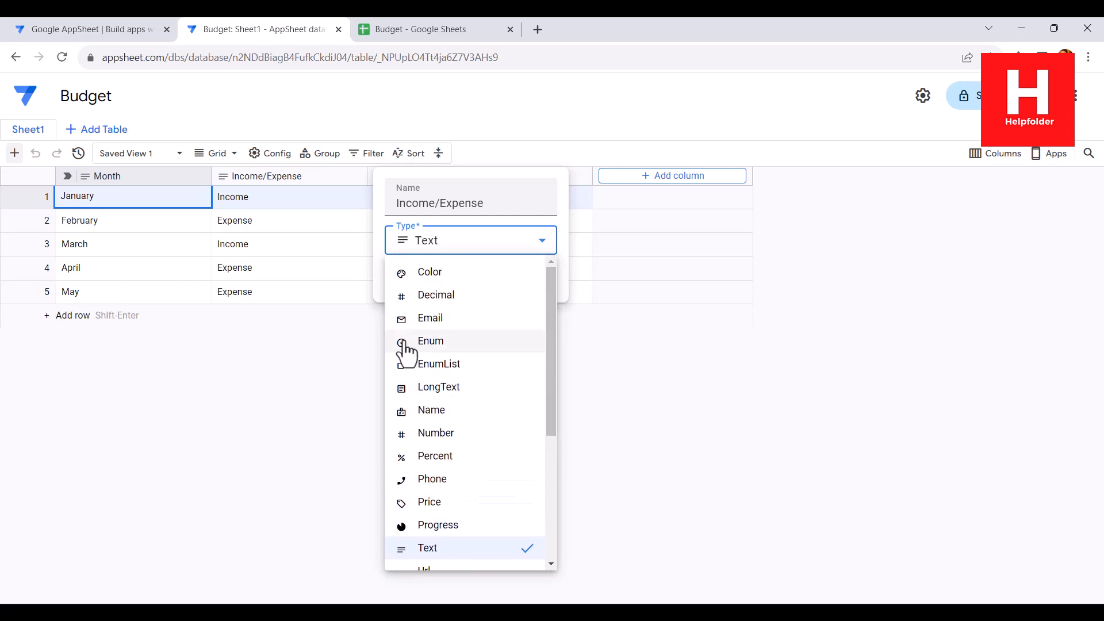
left_click(434, 345)
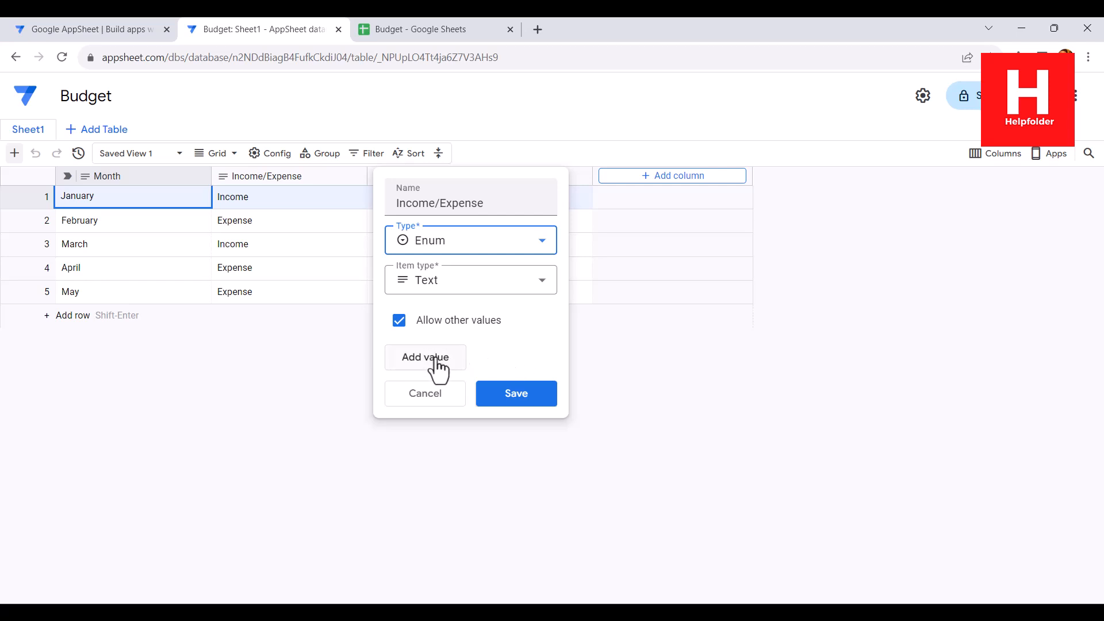
- Add Income and Expense as the allowed values of the Income/Expense column and save the column
left_click(545, 286)
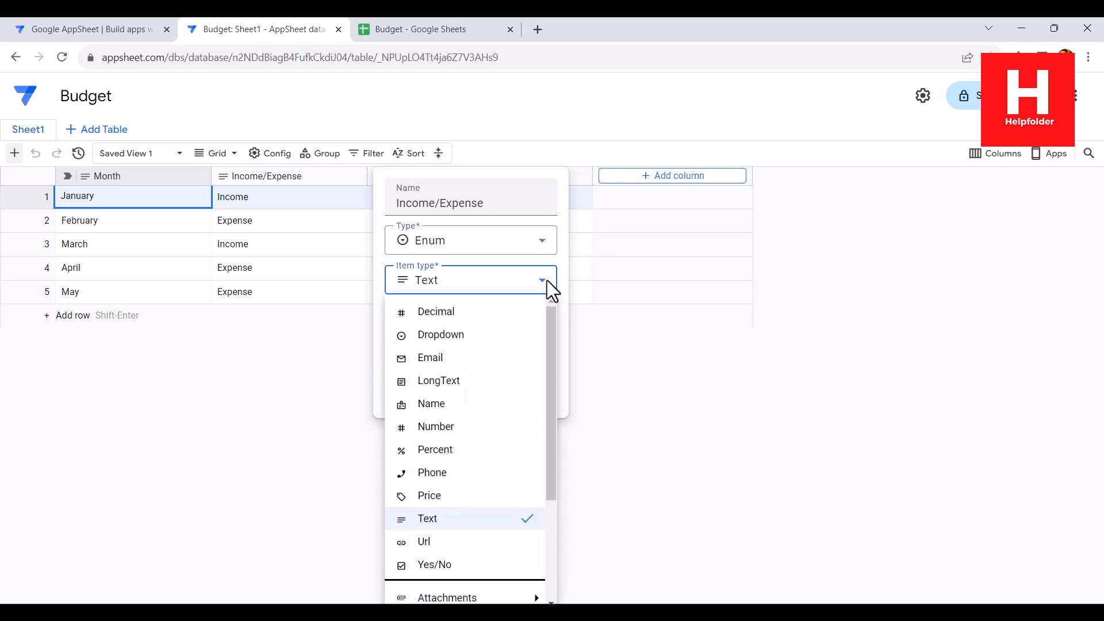
left_click(555, 276)
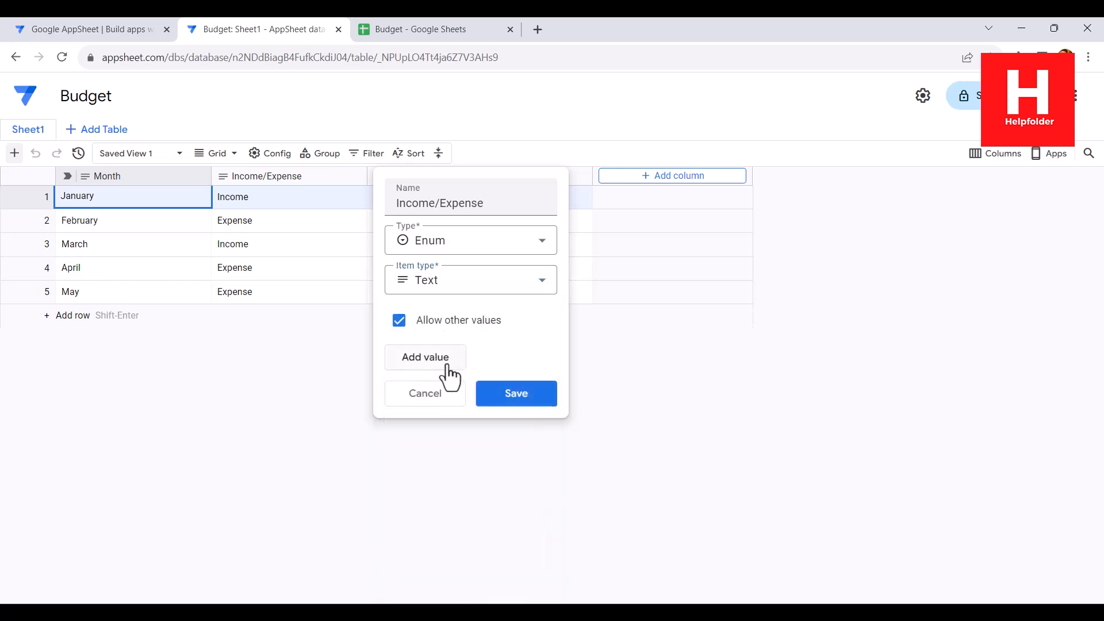
left_click(445, 362)
type("I")
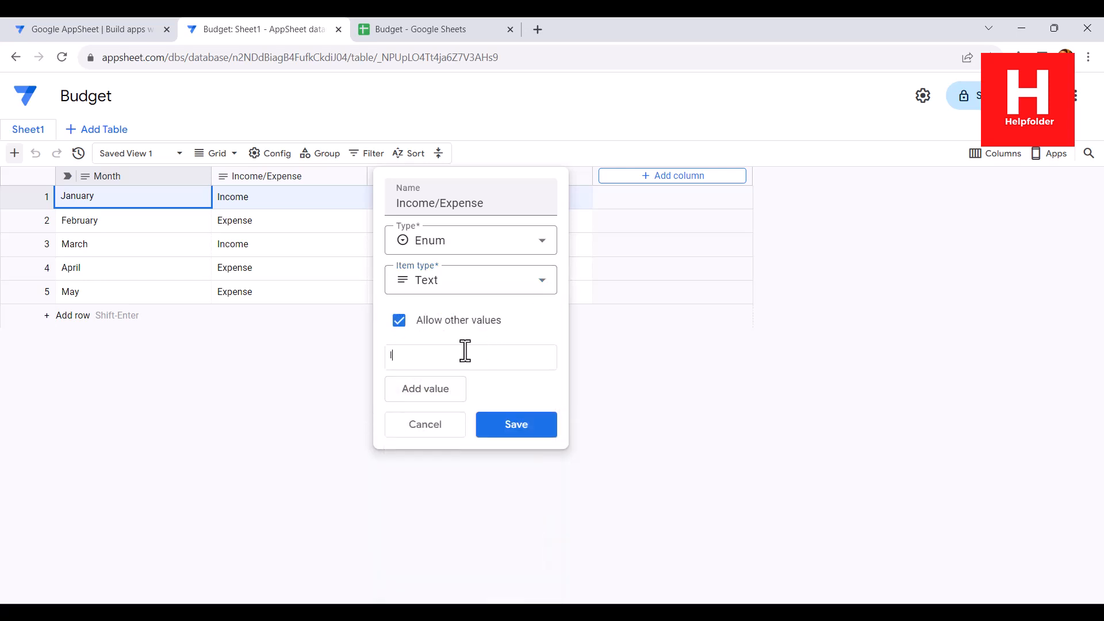
type("ncome")
left_click(443, 391)
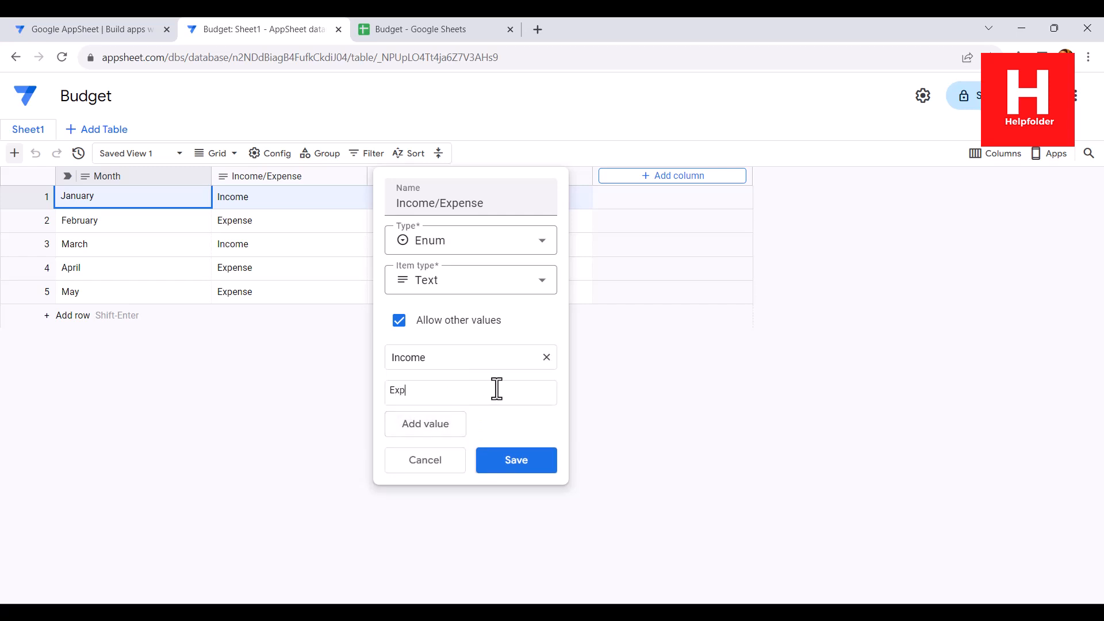
type("Expense")
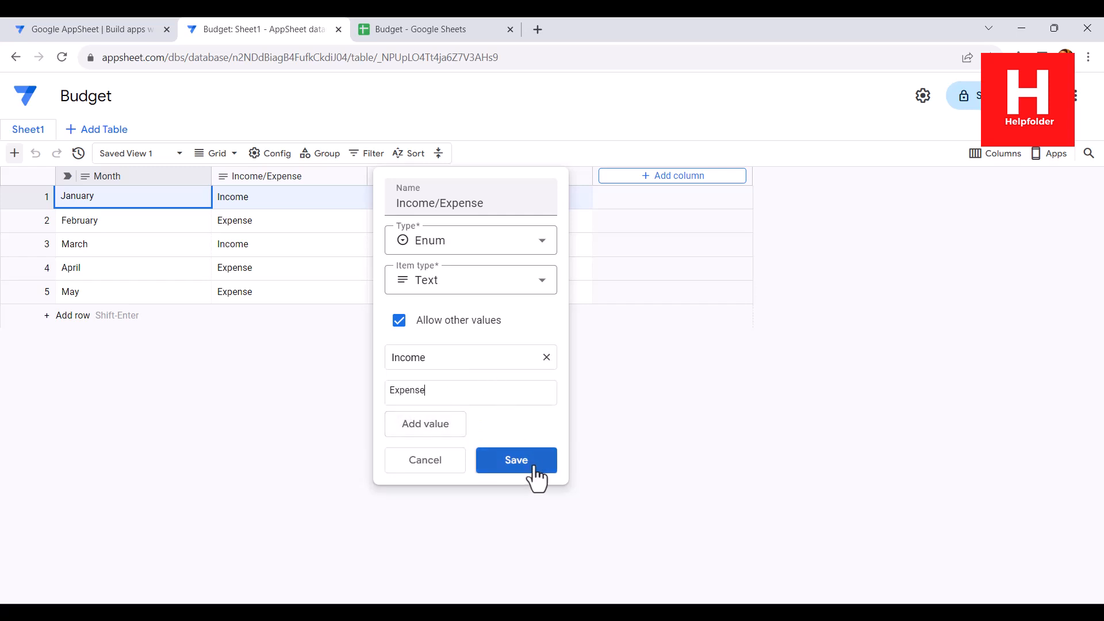
left_click(529, 467)
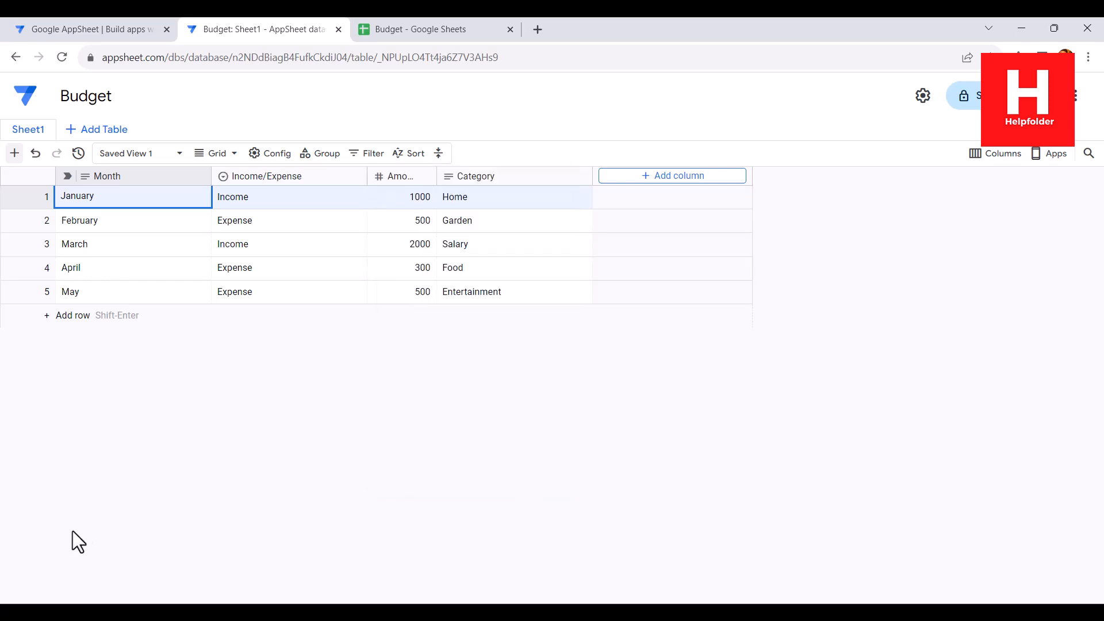
left_click(294, 199)
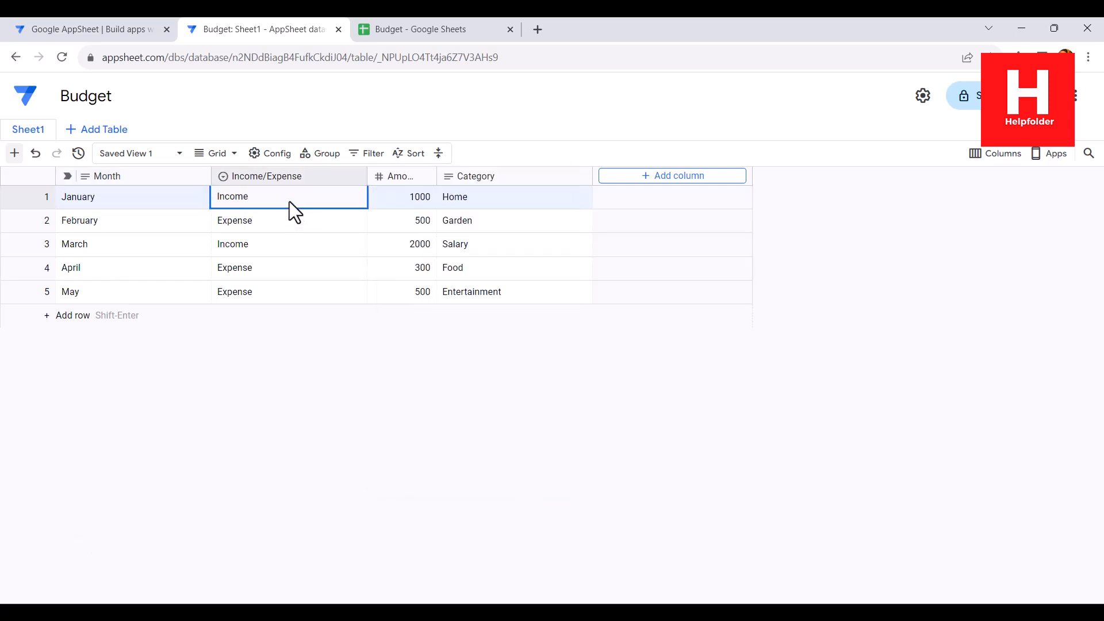
left_click(285, 221)
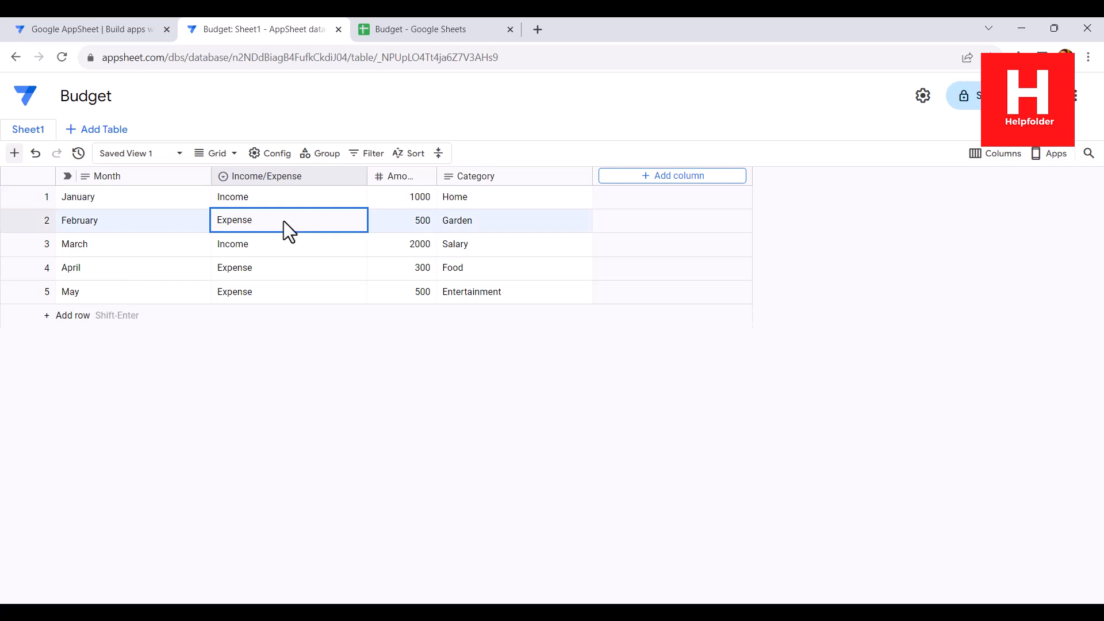
left_click(302, 251)
left_click(303, 277)
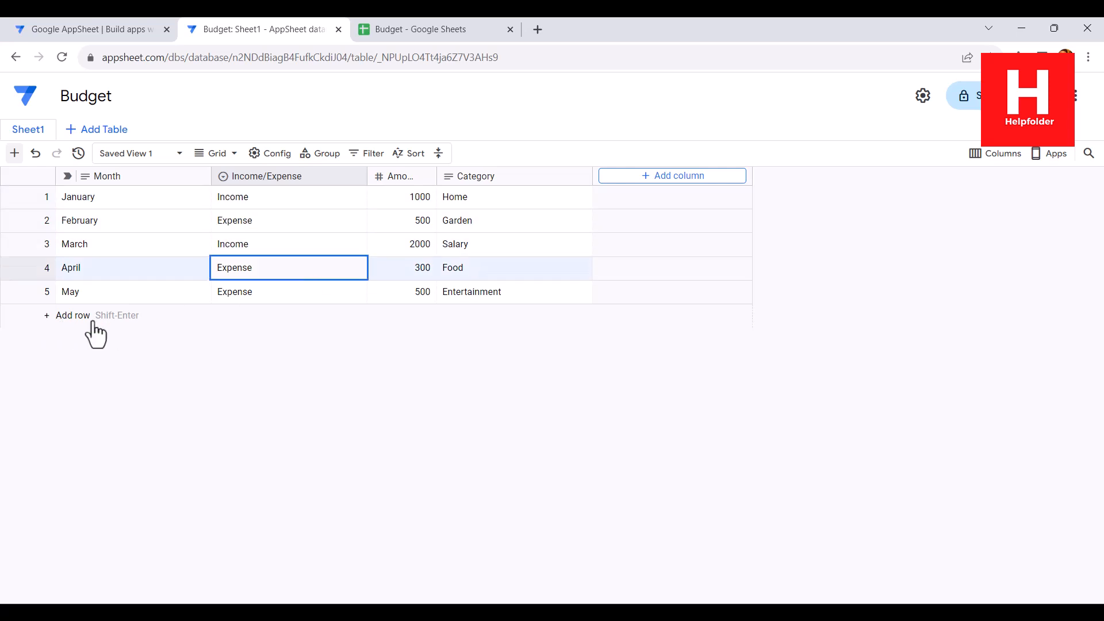
left_click(258, 205)
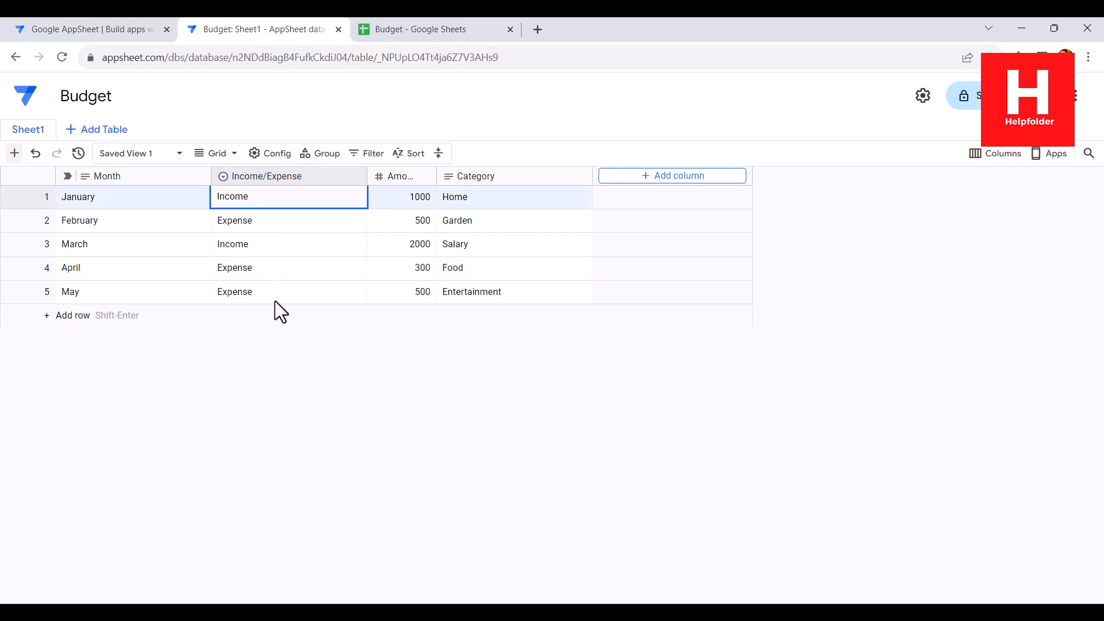
- Change the Amount column's data type to Number and save the column
left_click(402, 194)
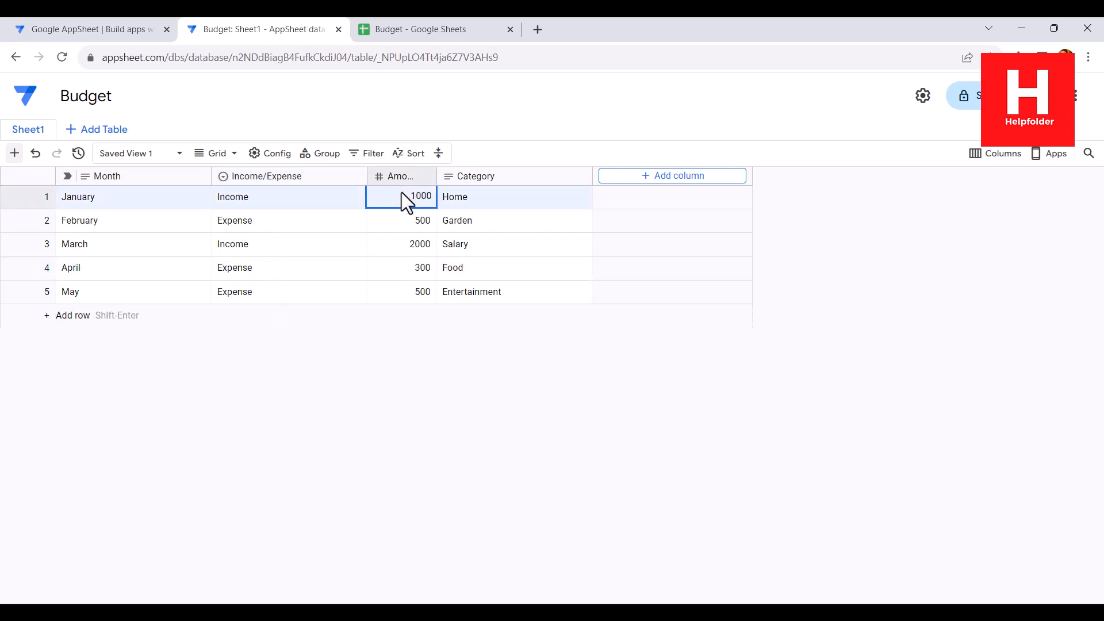
left_click(425, 178)
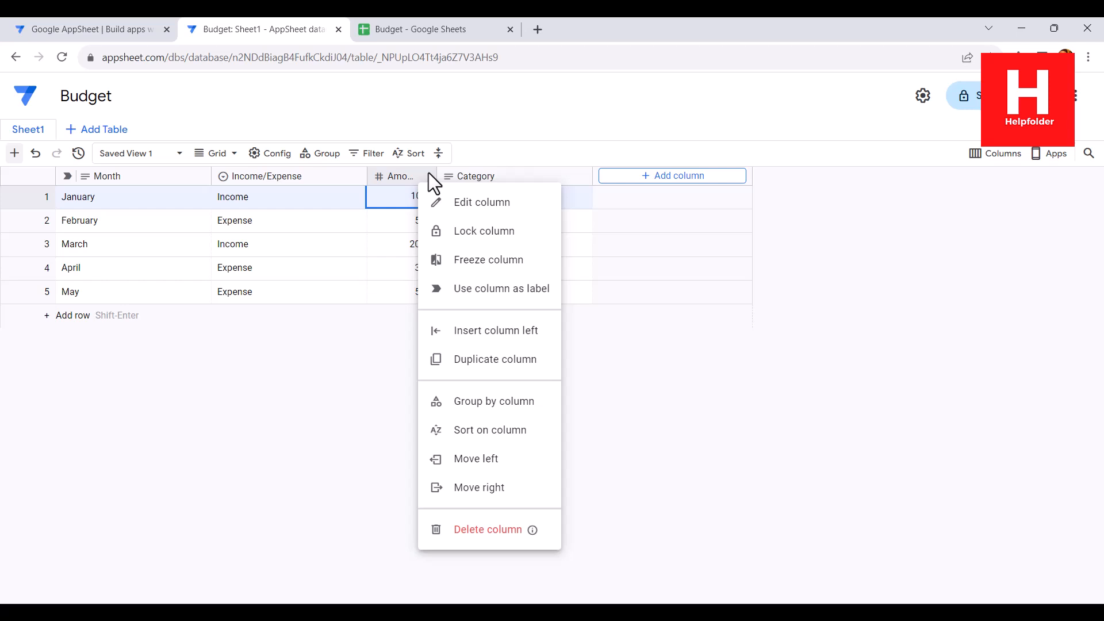
left_click(467, 202)
left_click(610, 243)
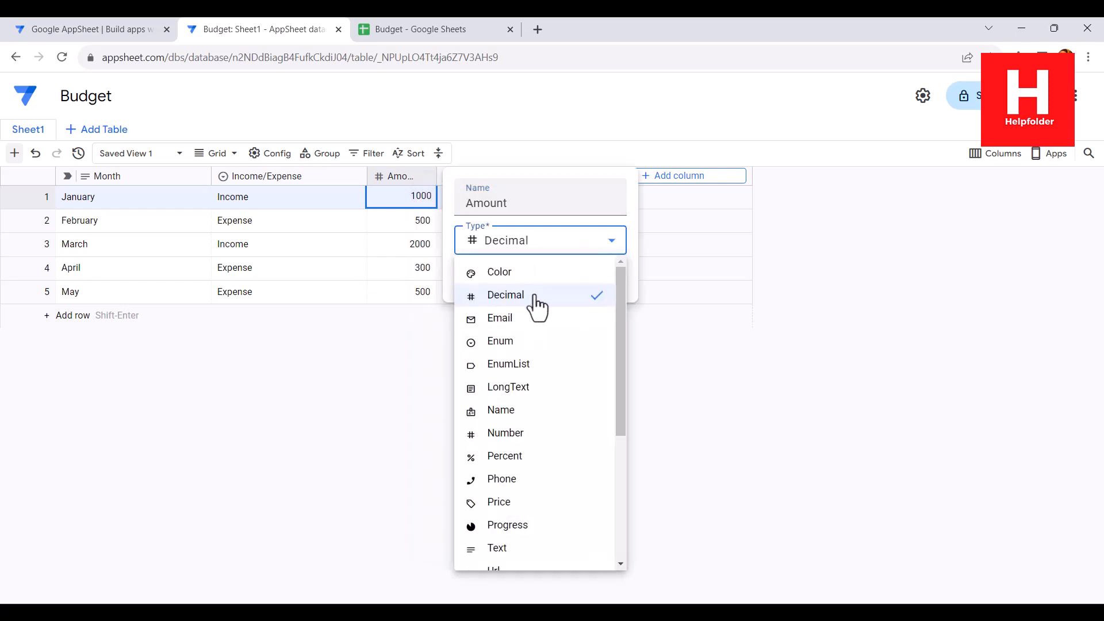
left_click(513, 442)
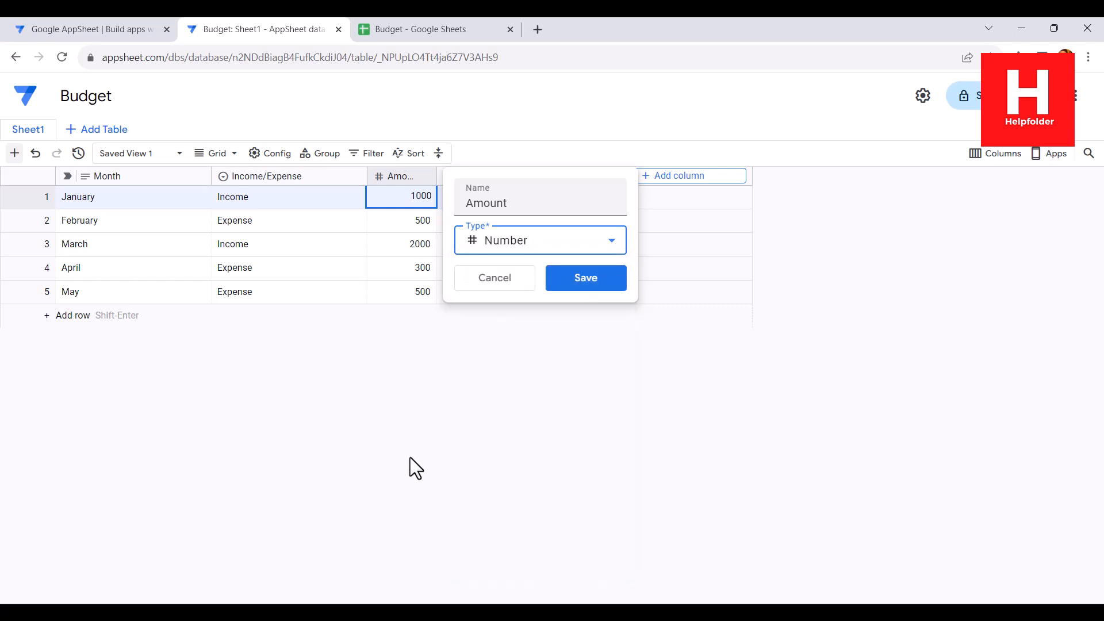
left_click(589, 283)
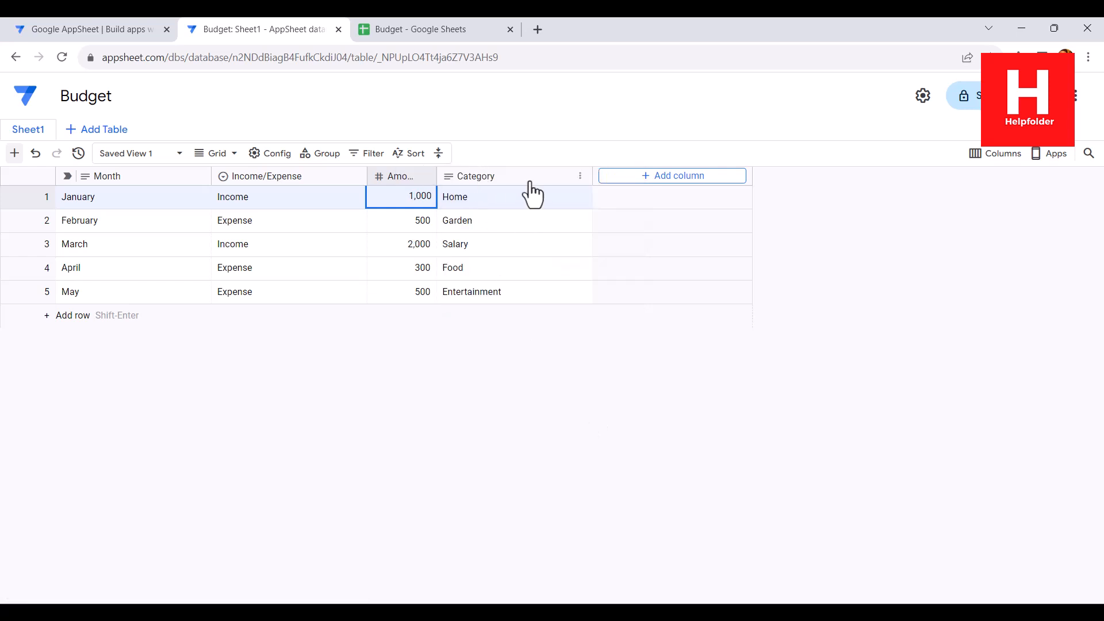
- Edit the Category column and set its data type to EnumList
left_click(582, 178)
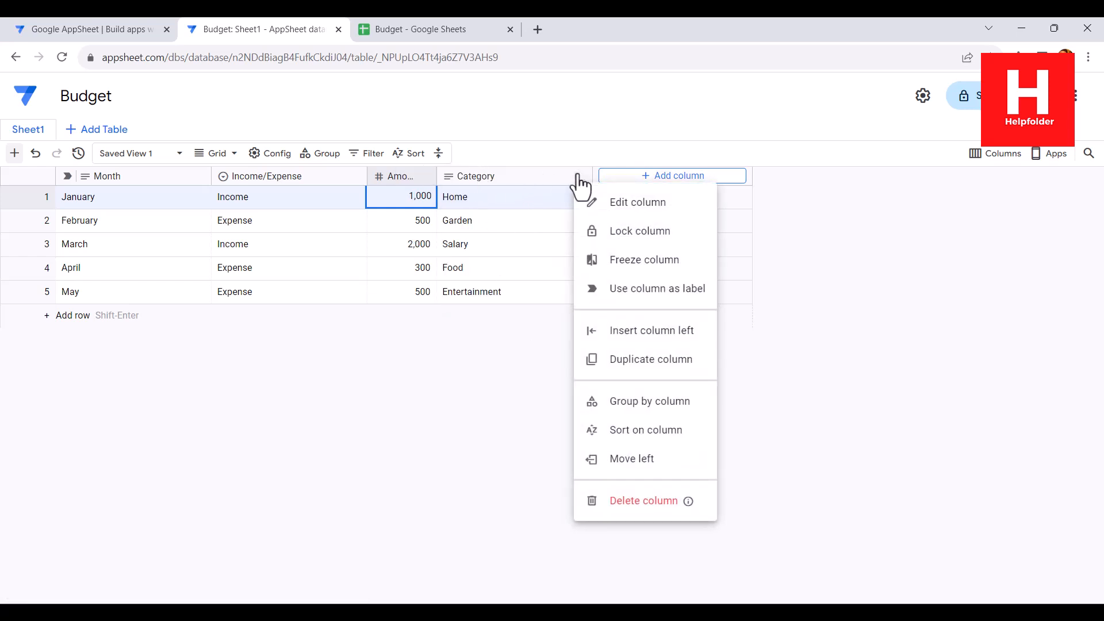
left_click(609, 204)
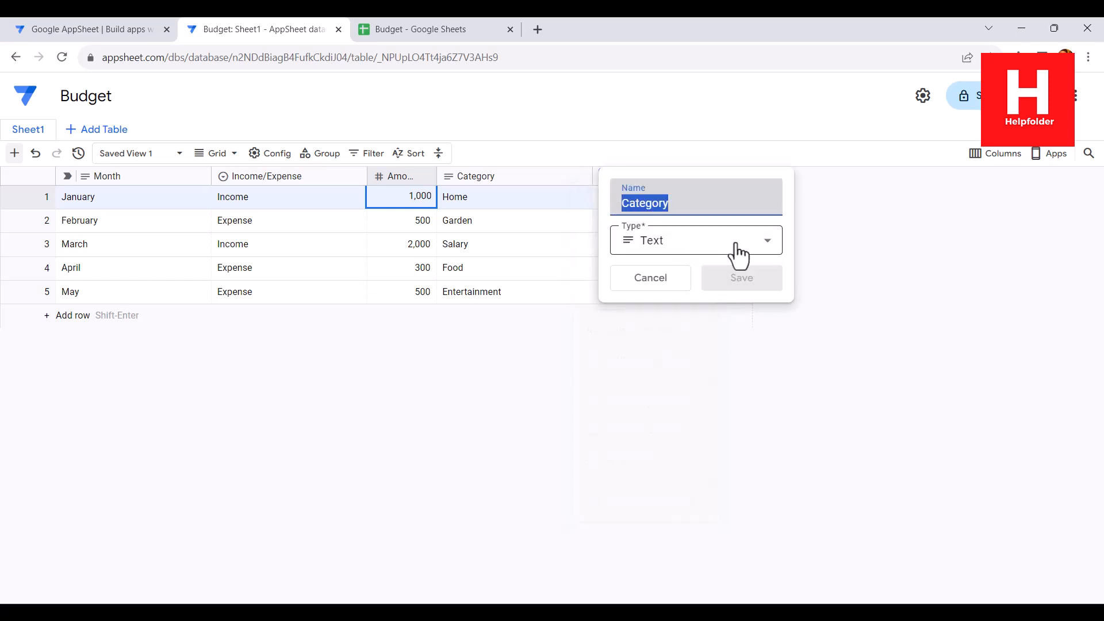
left_click(769, 239)
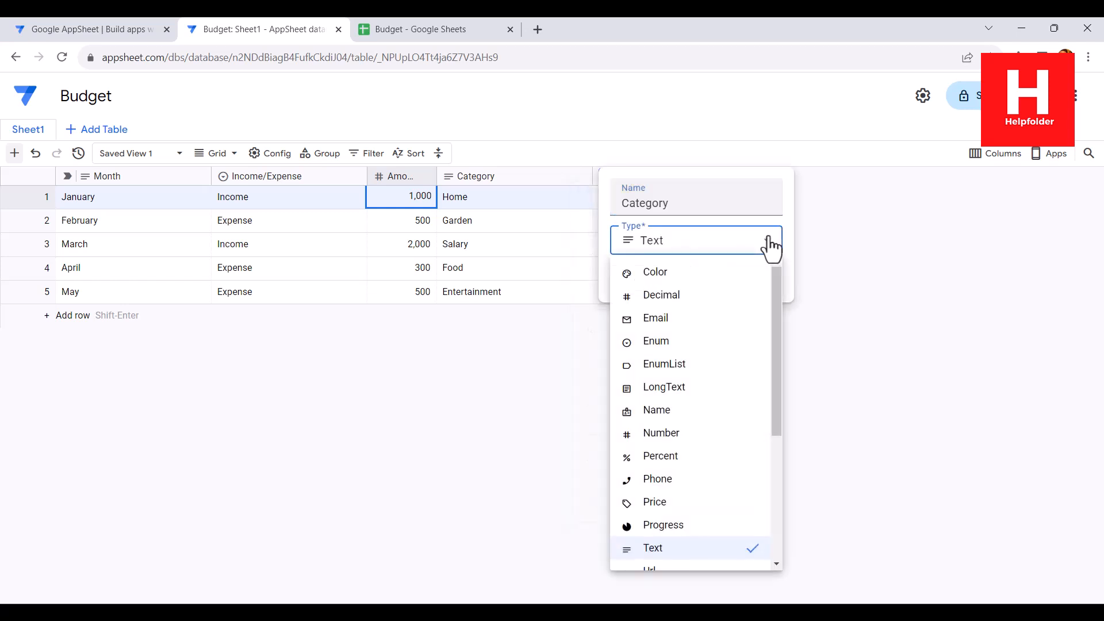
left_click(670, 367)
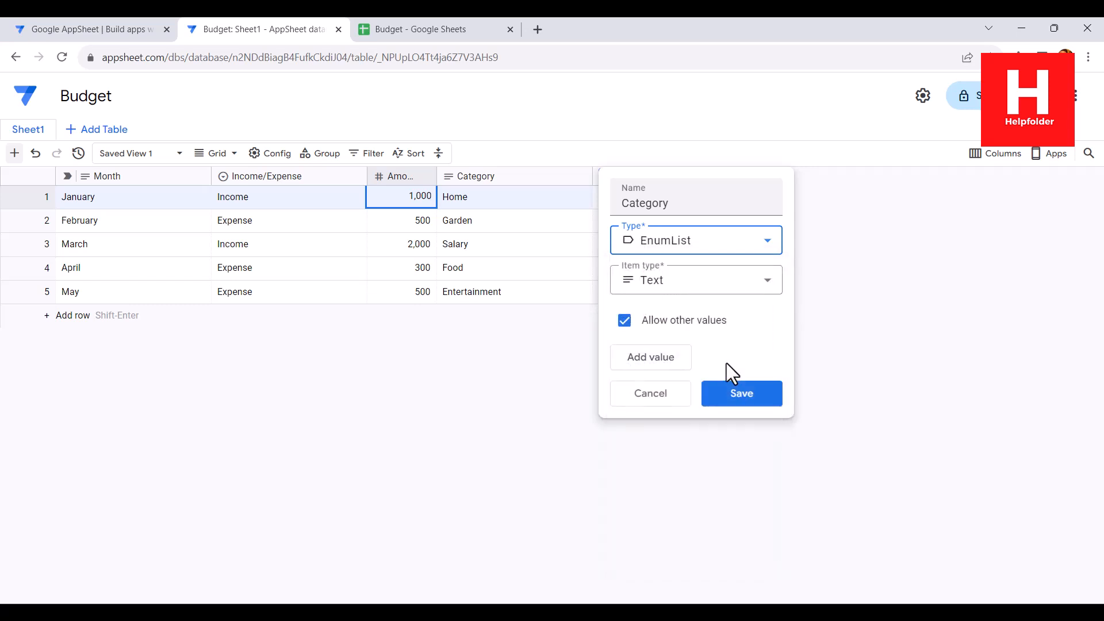
- Add Home, Garden, Salary and Entertainment as list values of the Category column
left_click(665, 361)
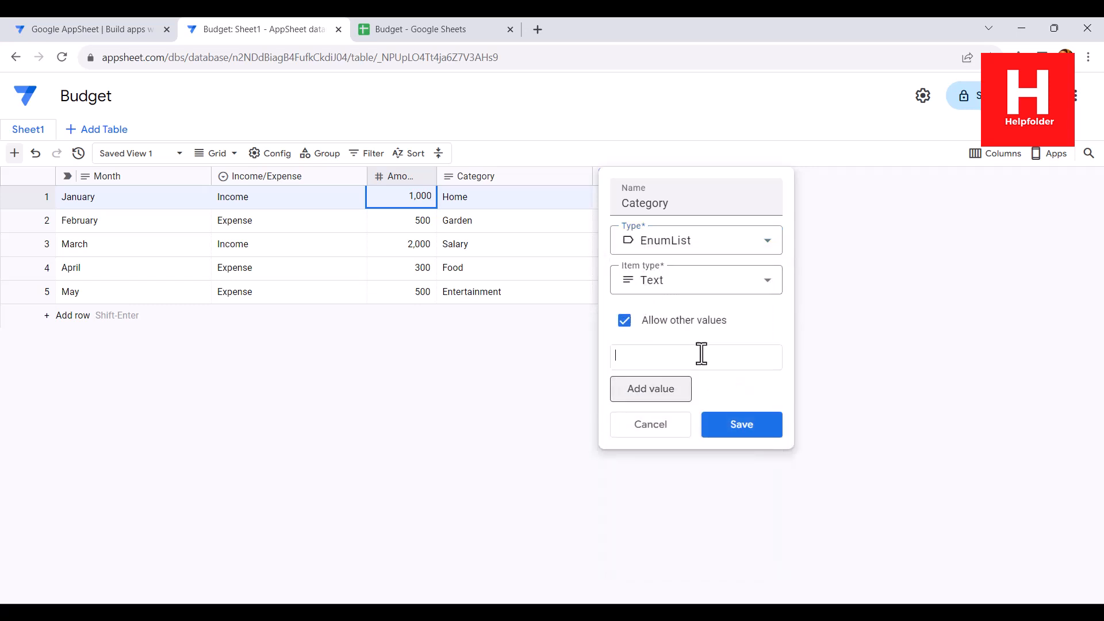
type("Home")
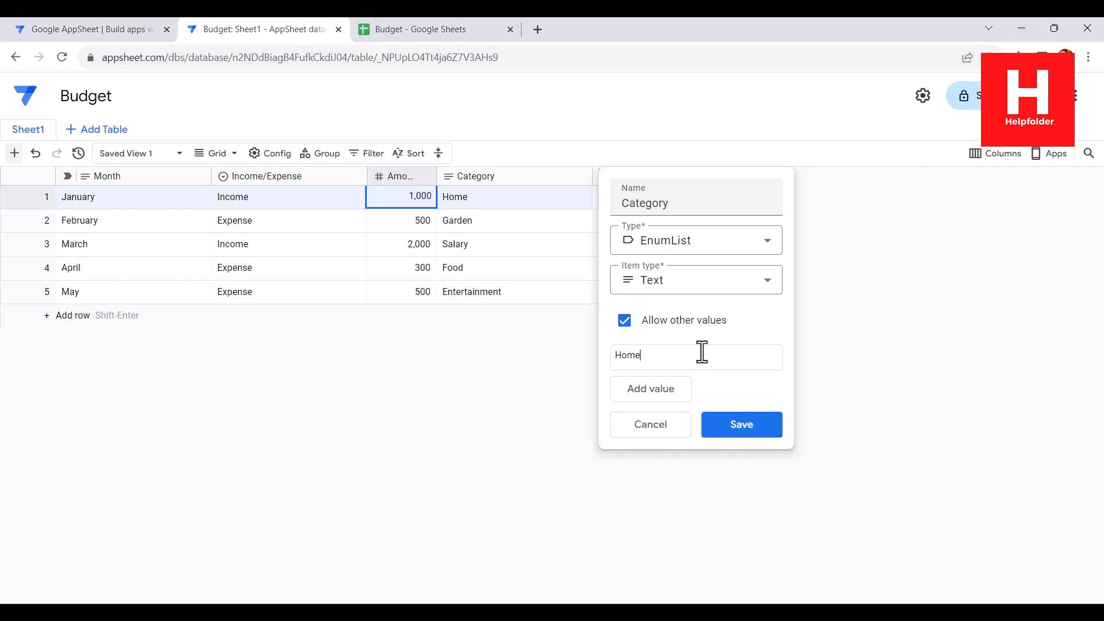
left_click(675, 391)
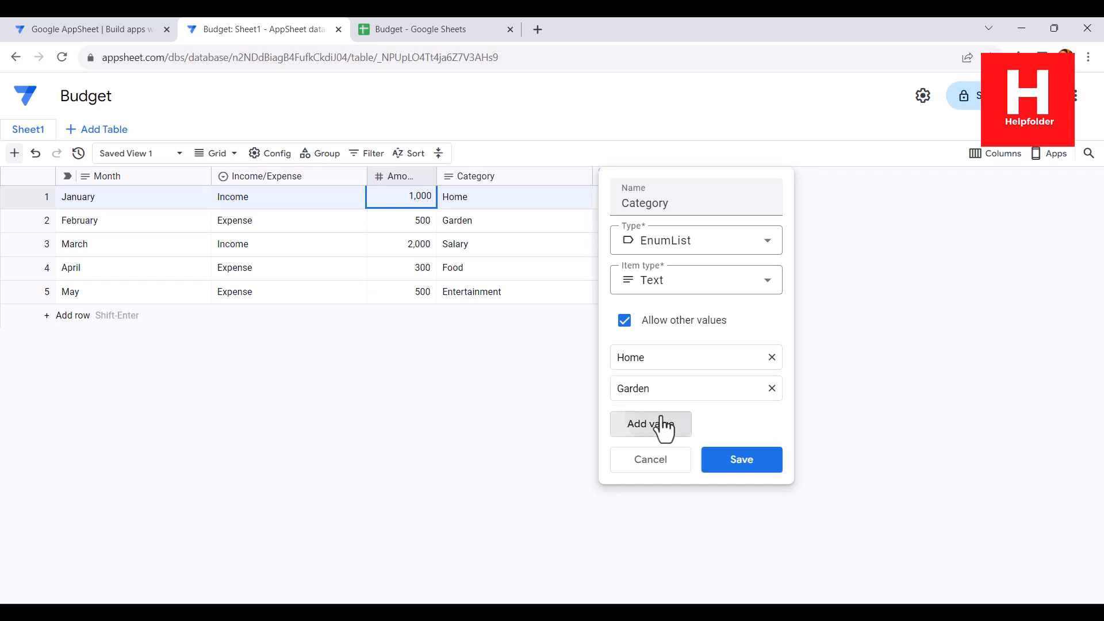
left_click(660, 425)
type("Salary")
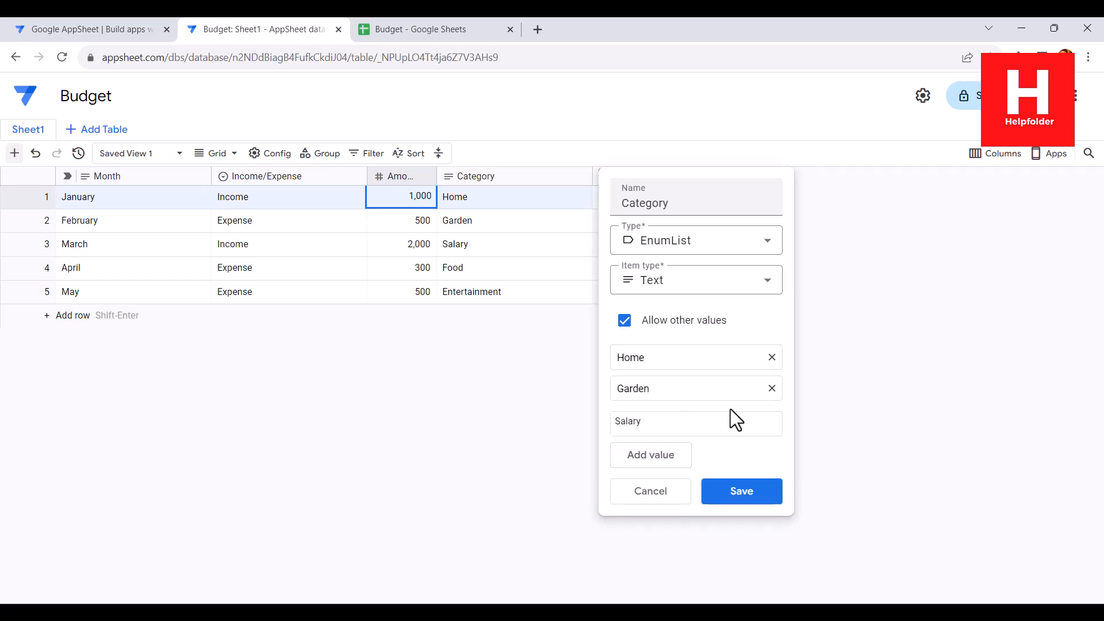
left_click(629, 457)
type("Entertainment")
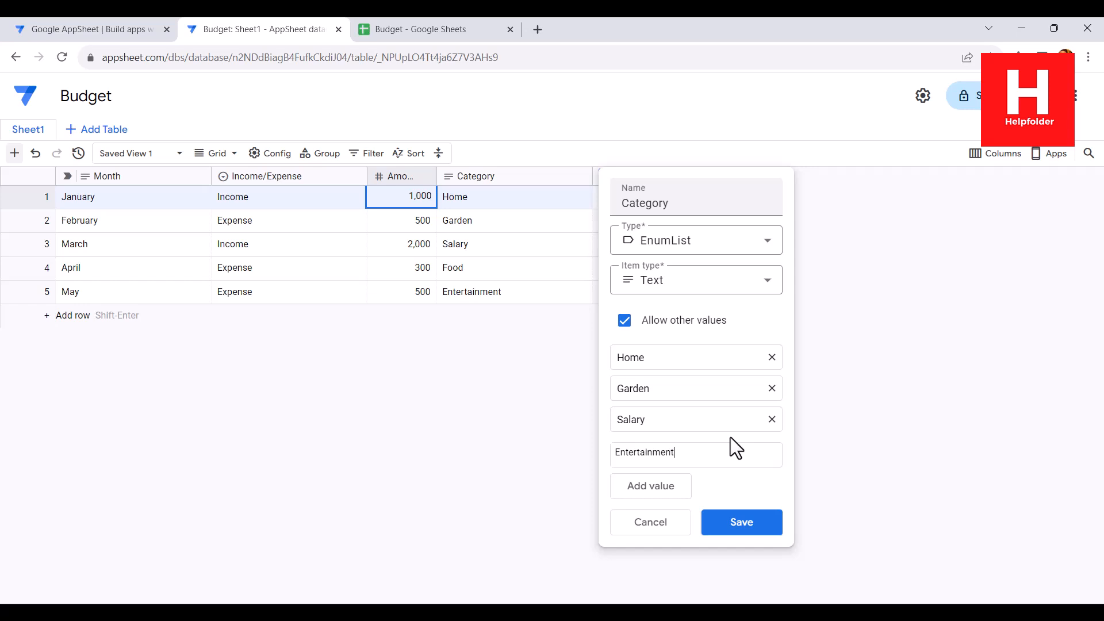
- Add Bills, Taxes and Misc as further Category values, then save the column and accept the column type change
left_click(681, 486)
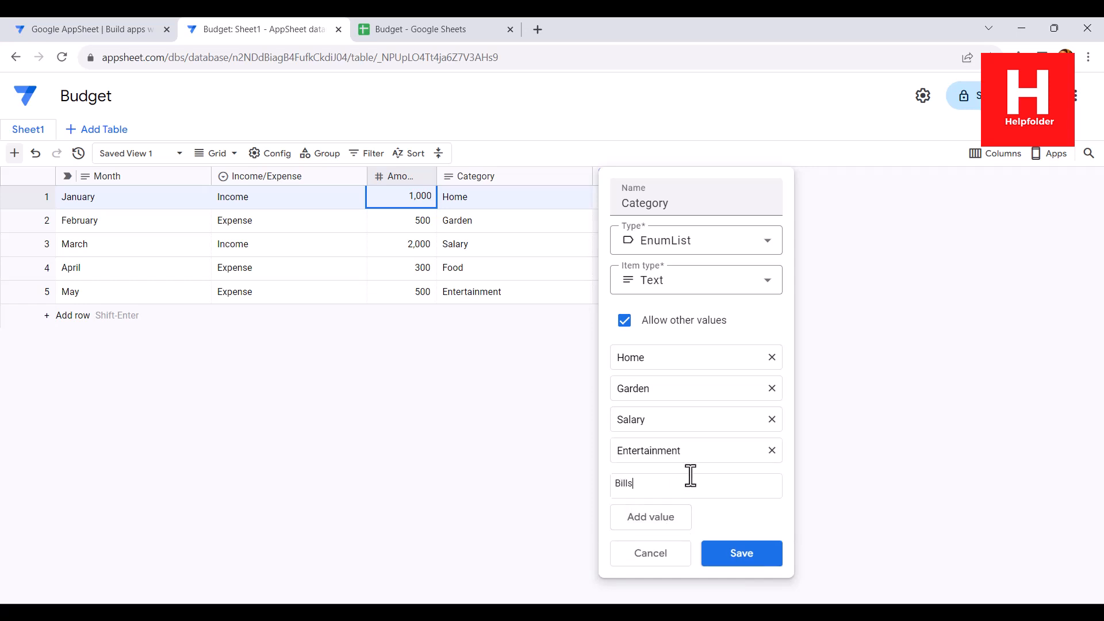
left_click(652, 519)
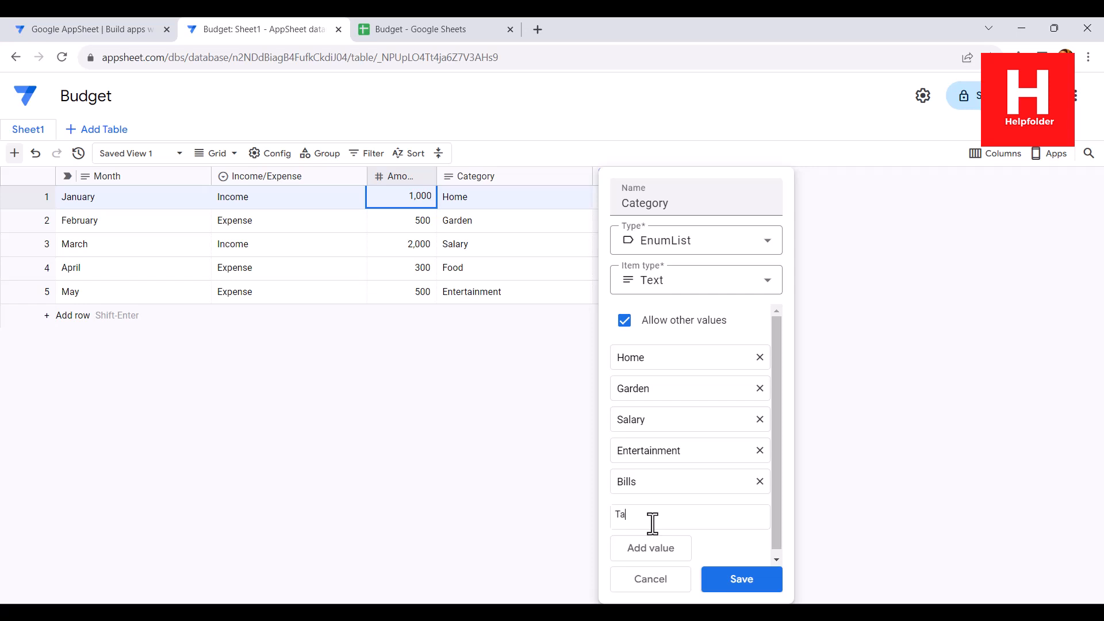
left_click(651, 549)
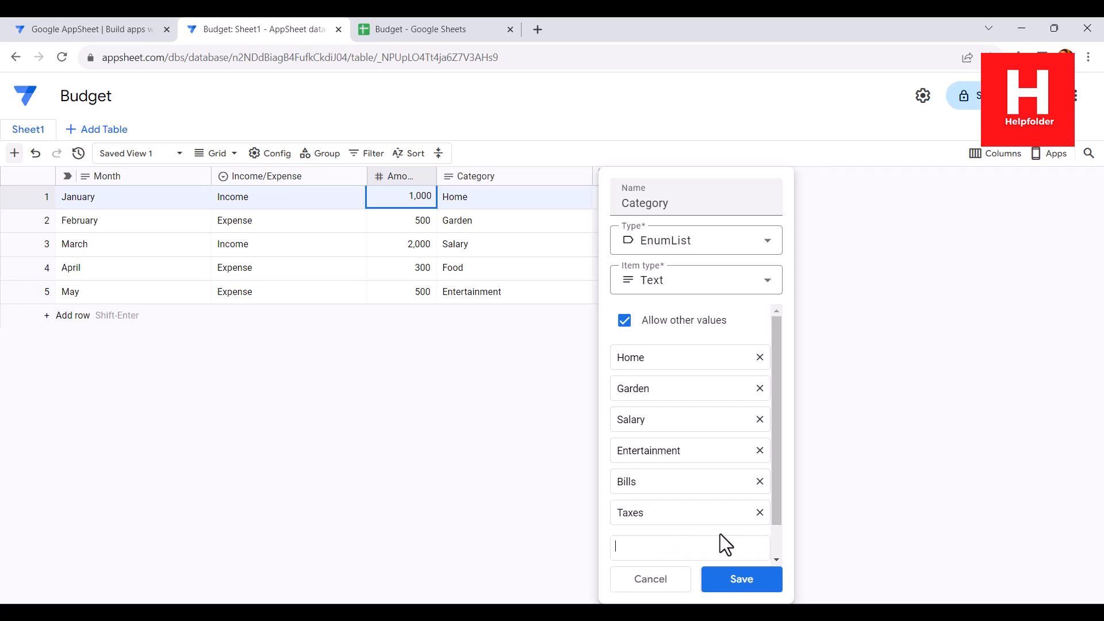
type("Misc")
scroll(722, 542, "down", 1)
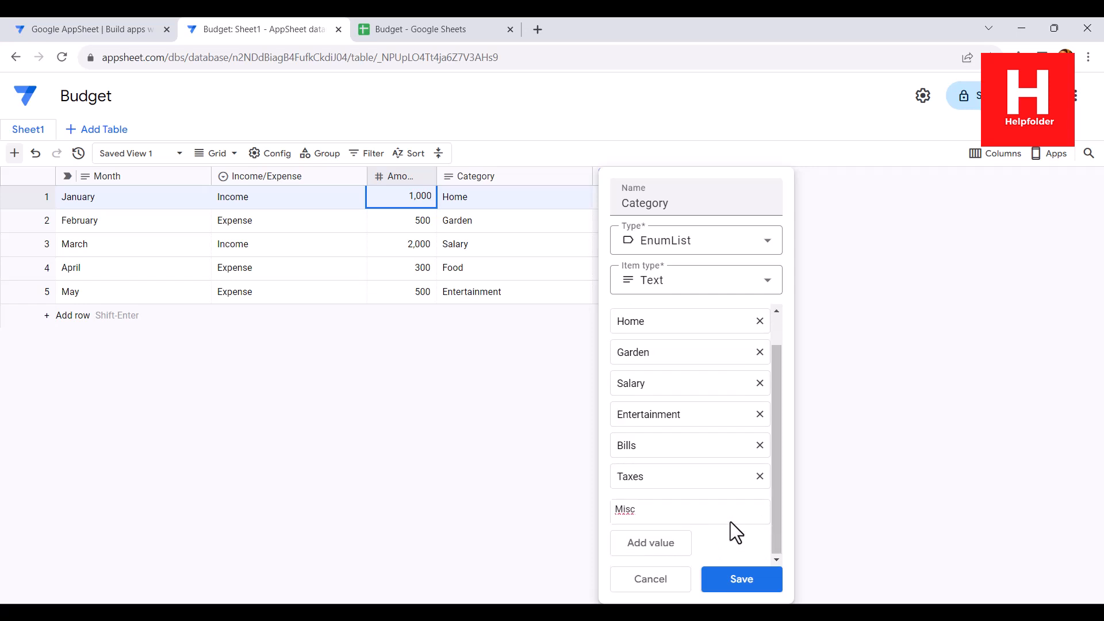
left_click(747, 575)
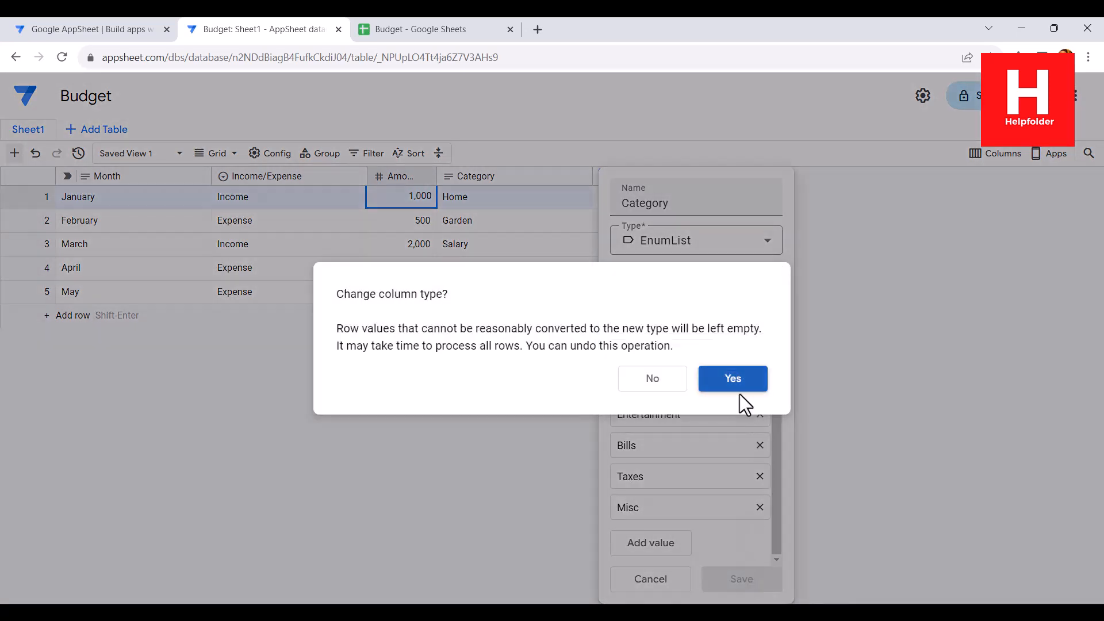
left_click(737, 384)
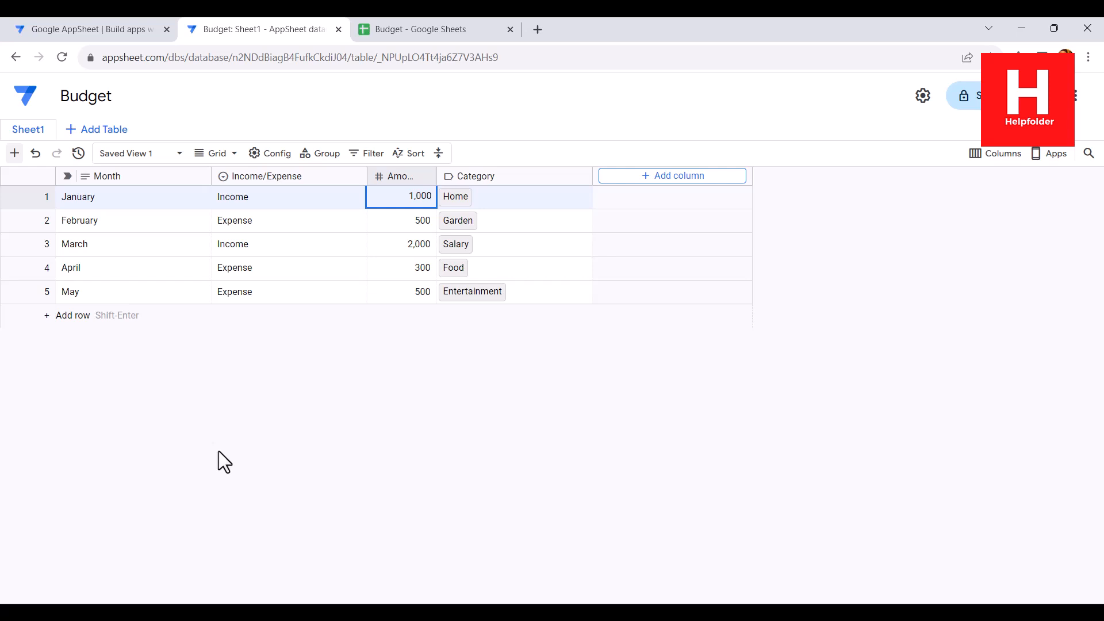
- Return to the AppSheet home page and start creating an app from existing data
left_click(32, 97)
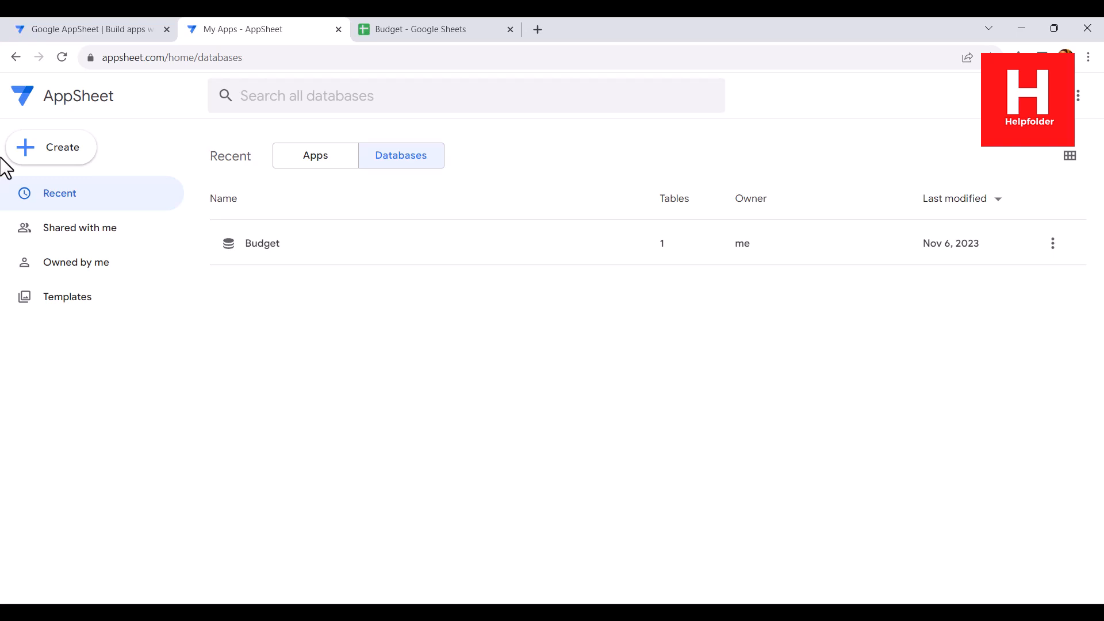
left_click(56, 152)
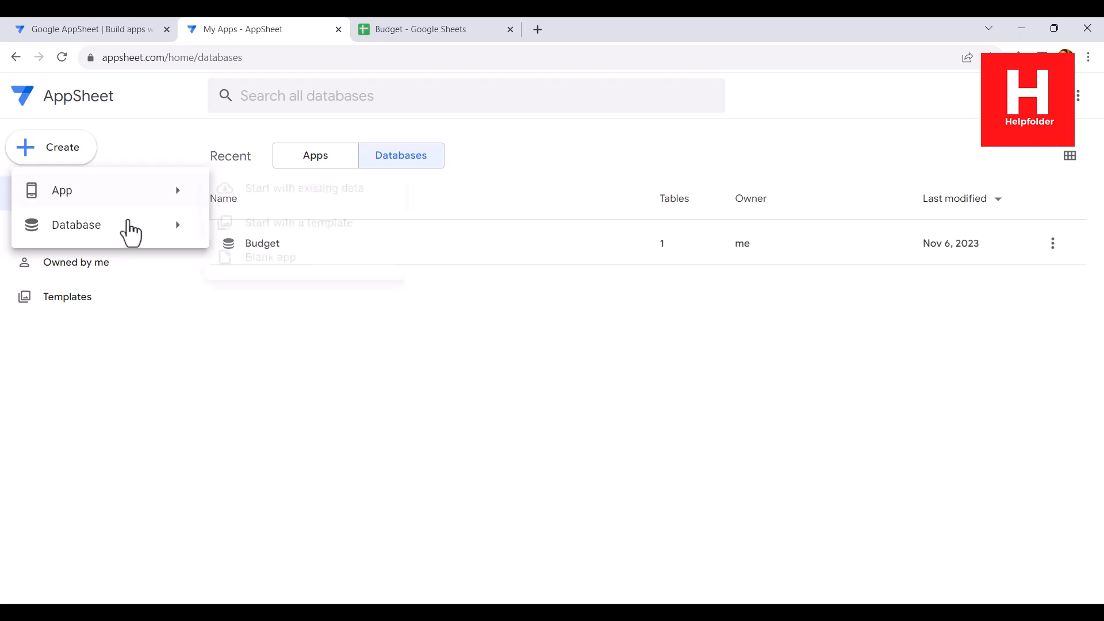
mouse_move(119, 185)
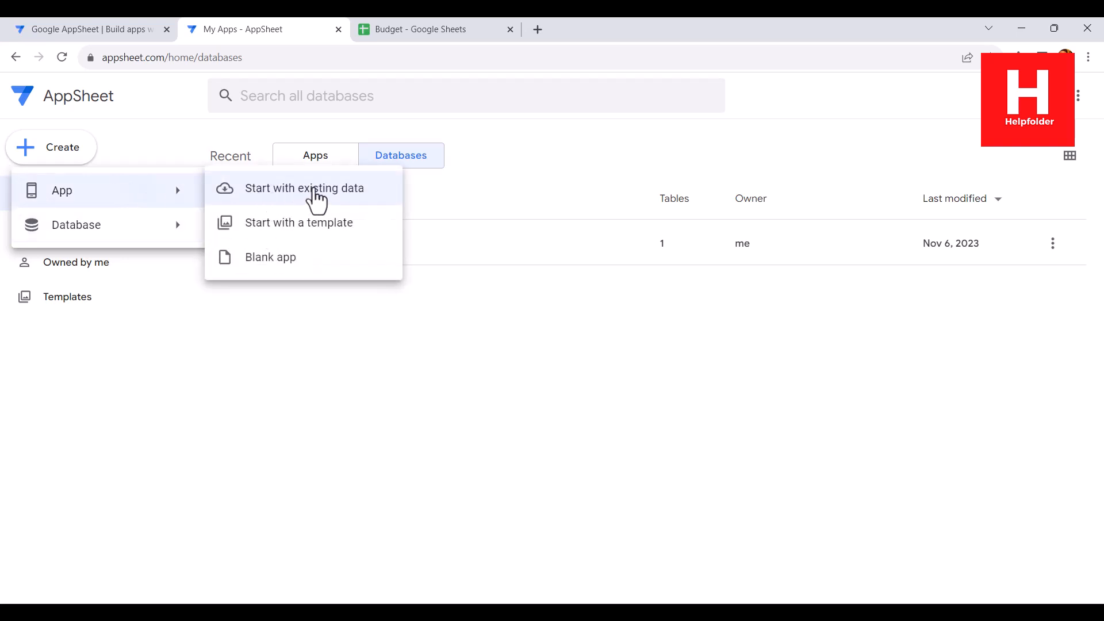
left_click(316, 195)
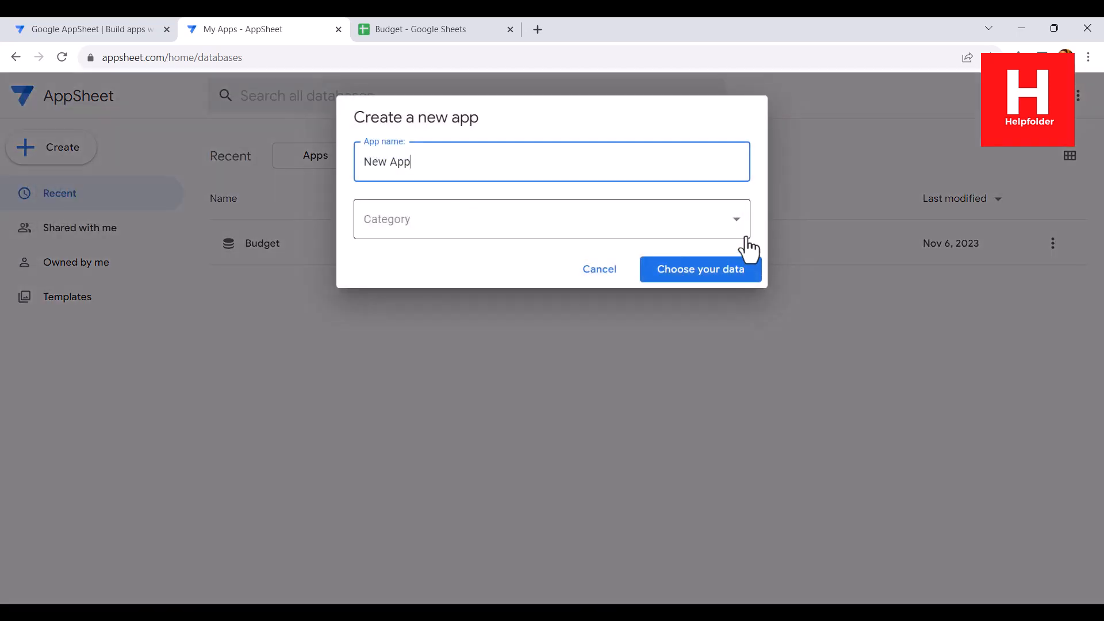
- Set the new app's category to Other, name it Budget and proceed to choosing its data
left_click(737, 220)
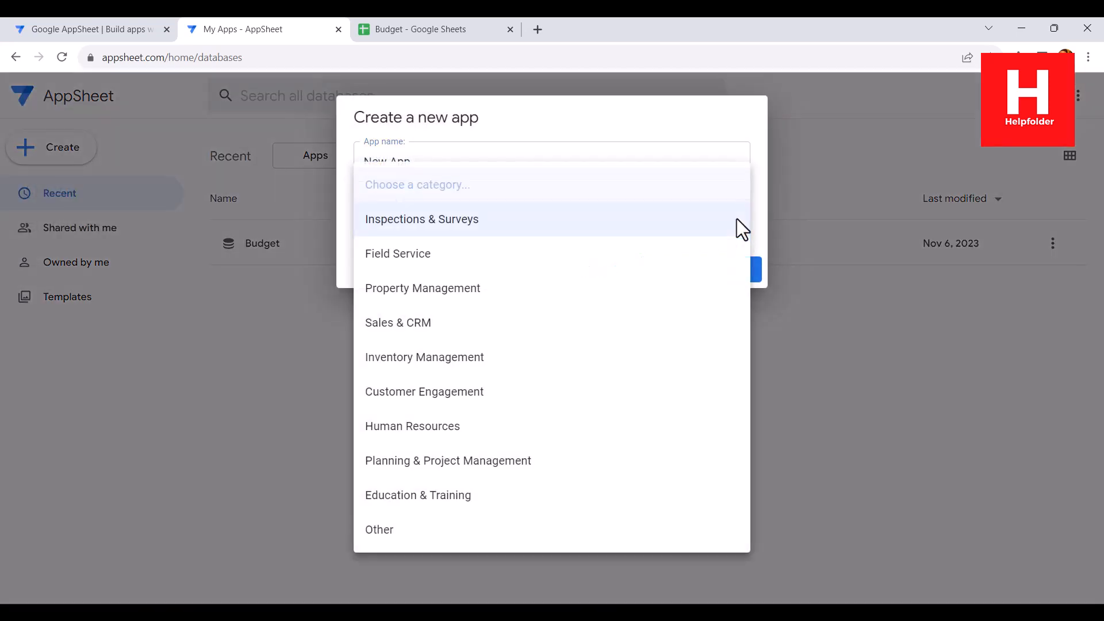
left_click(436, 529)
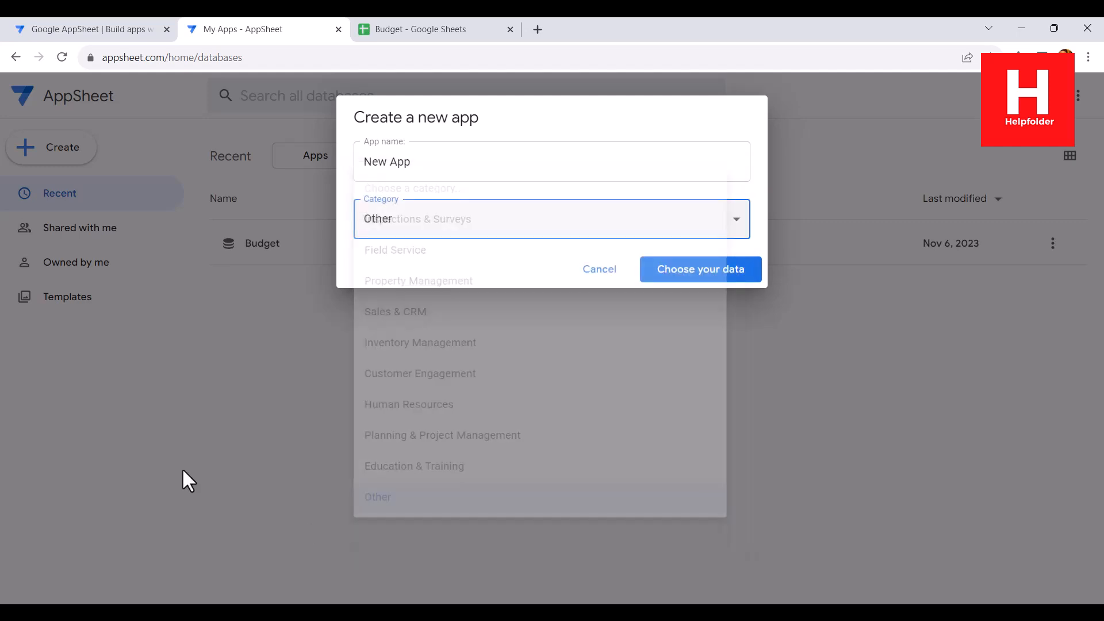
left_click_drag(431, 163, 352, 160)
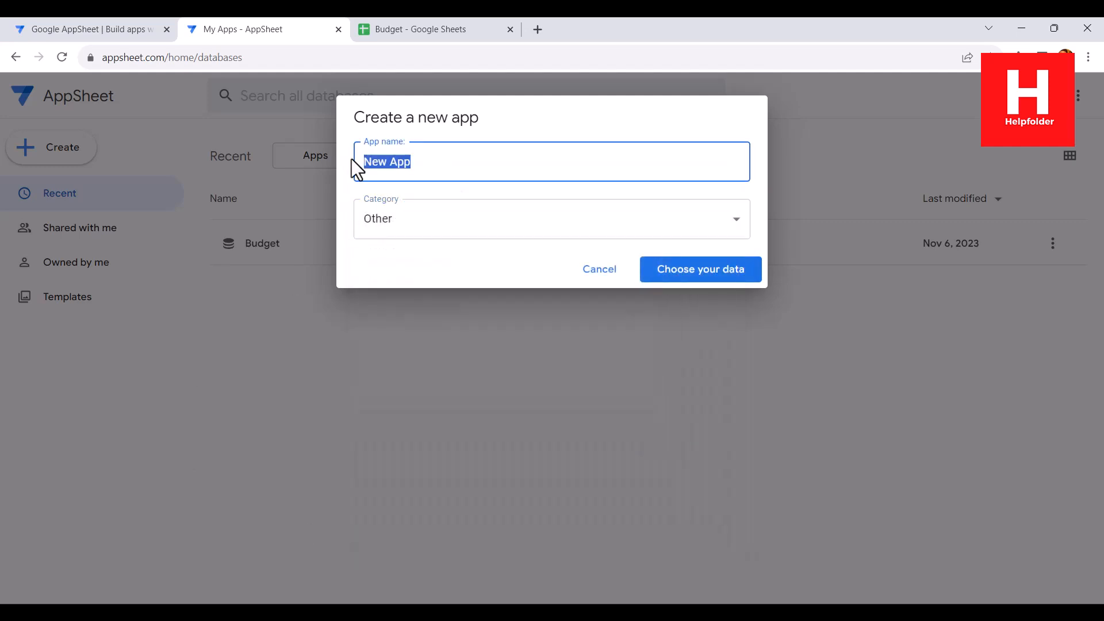
type("Budget")
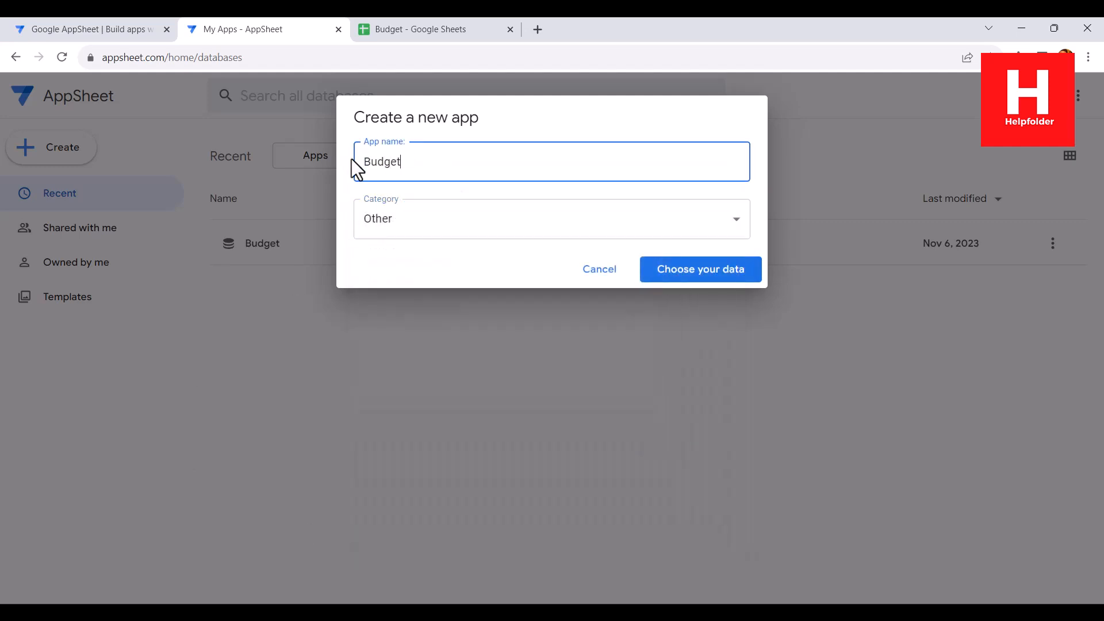
left_click(686, 270)
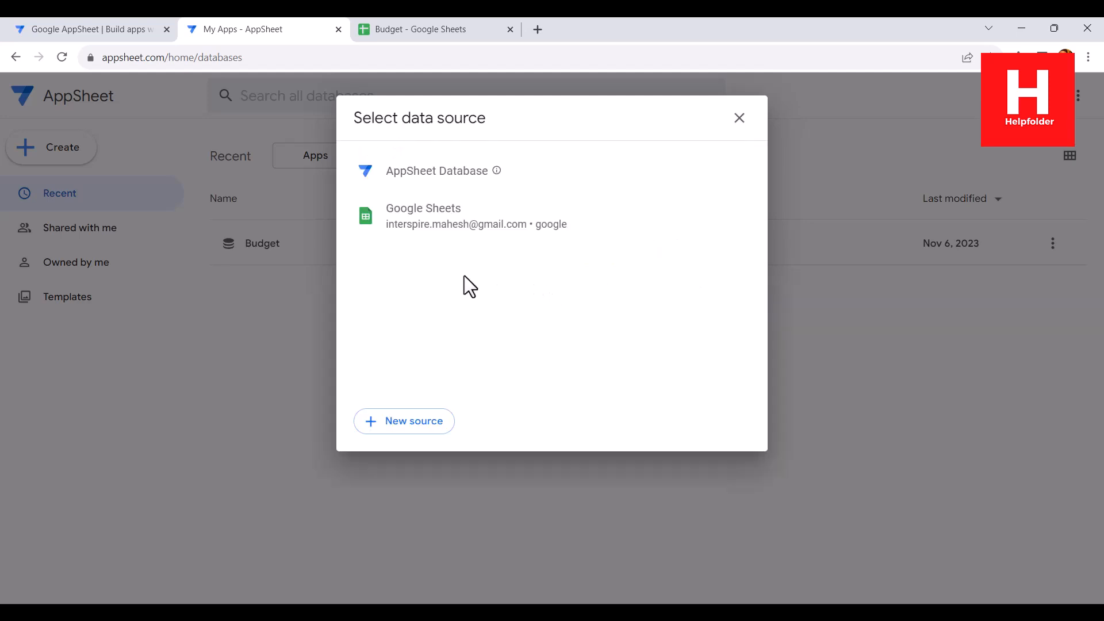
- Choose Sheet1 of the Budget AppSheet database as the data source, check its allowed operations and create the app
left_click(401, 183)
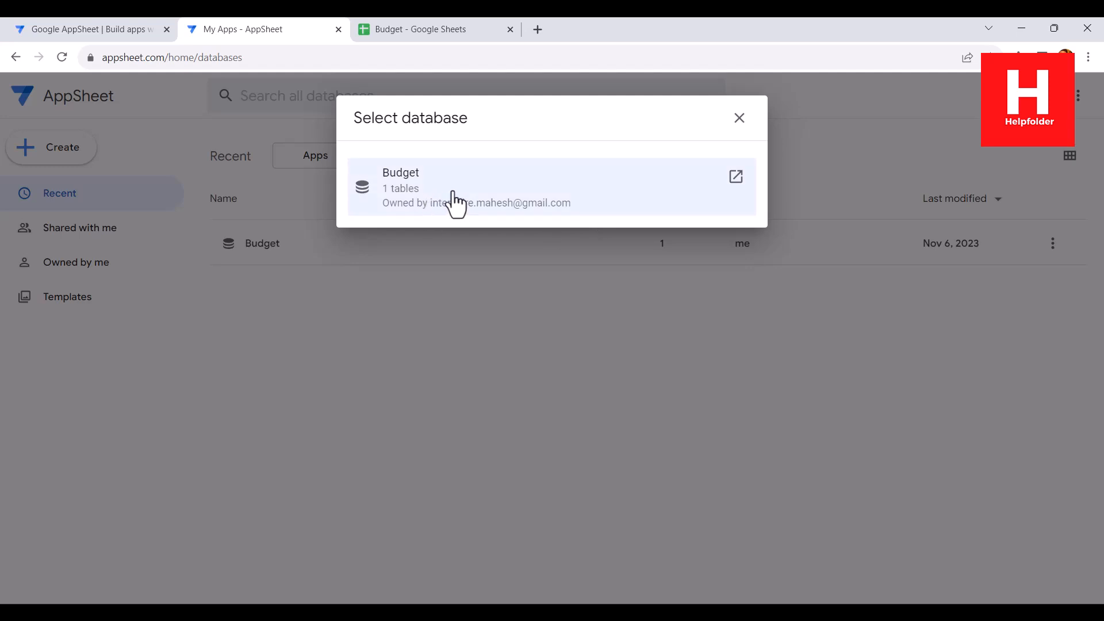
left_click(475, 197)
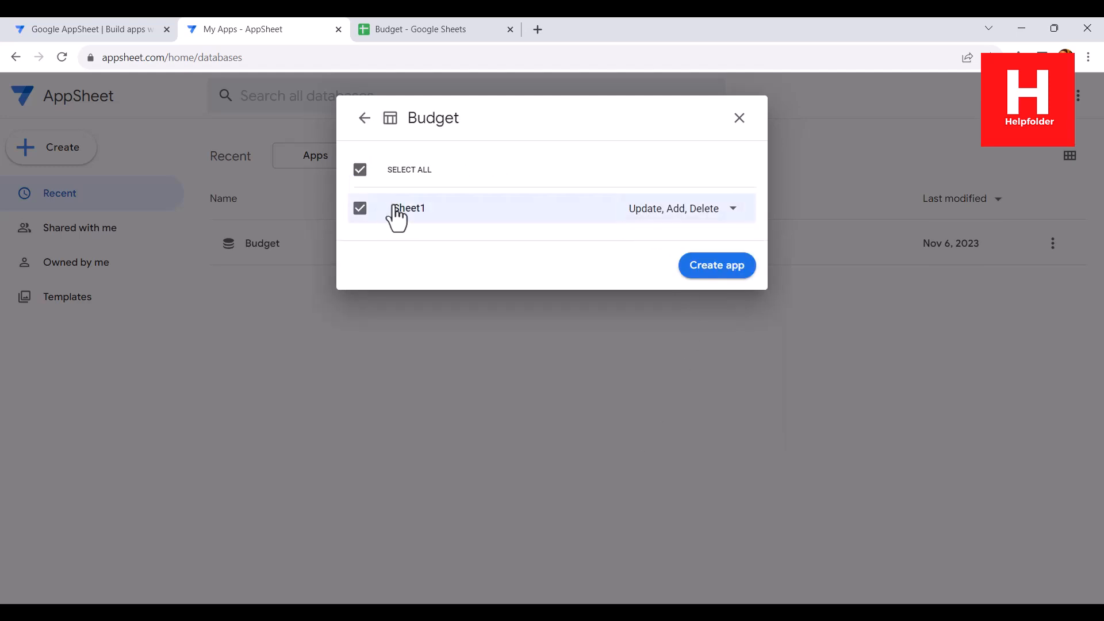
left_click(734, 211)
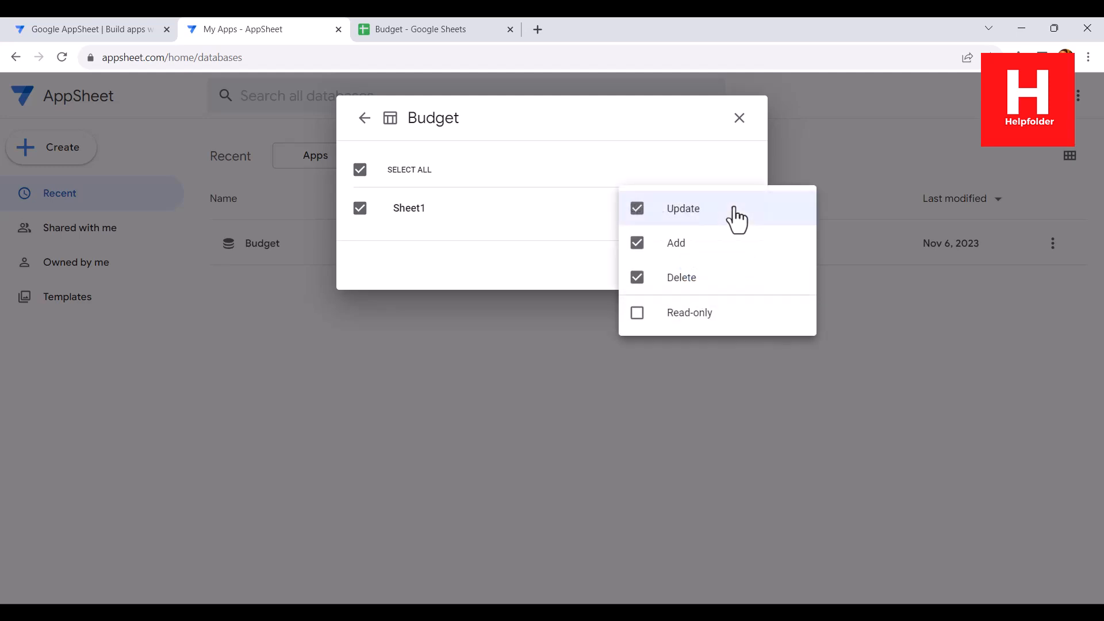
left_click(552, 275)
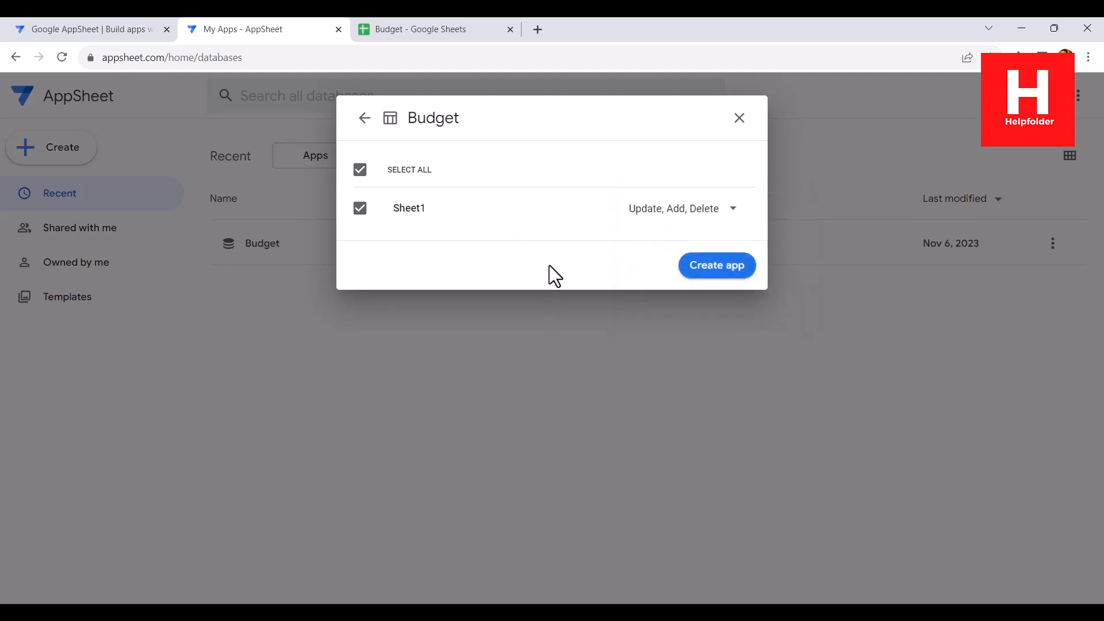
left_click(714, 268)
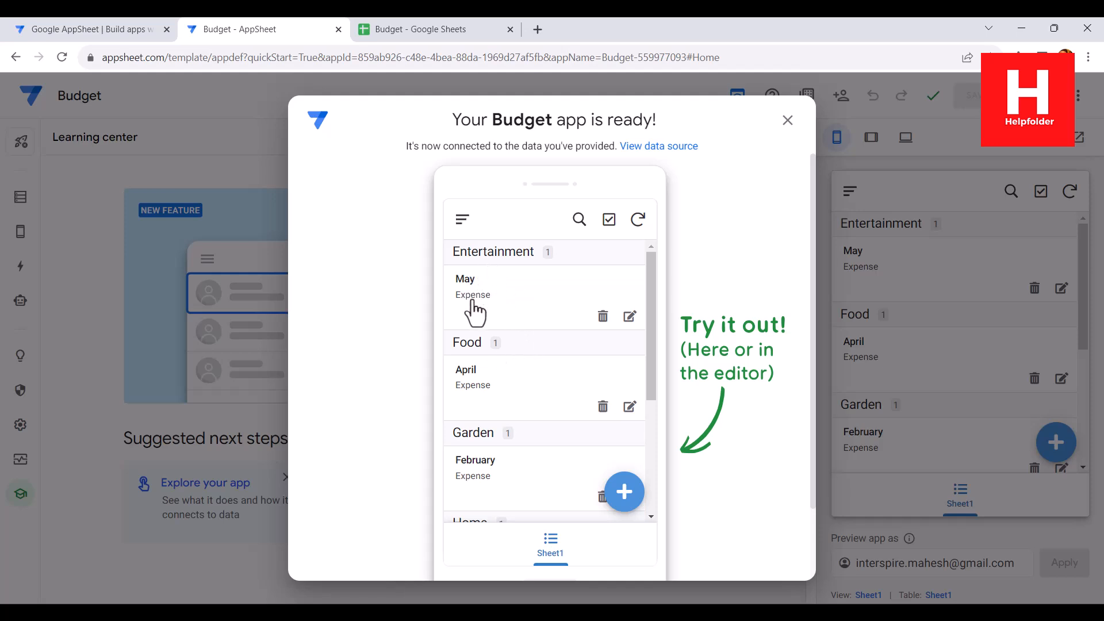
- Examine the record list and new-entry form in the app preview, including the choices for Income/Expense and Category
scroll(555, 327, "down", 3)
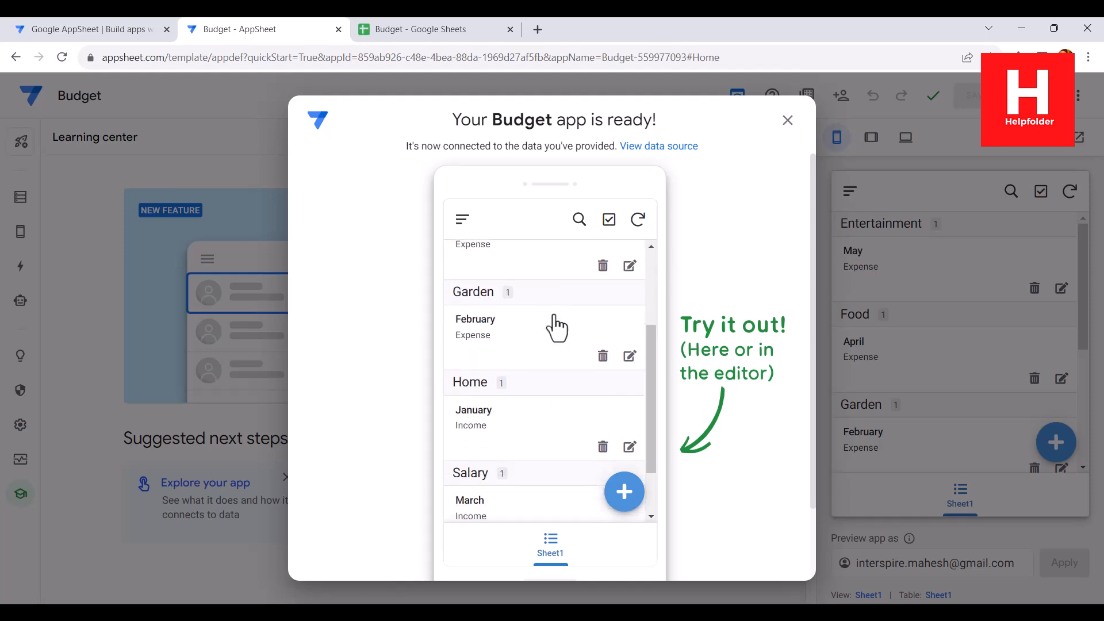
left_click(624, 491)
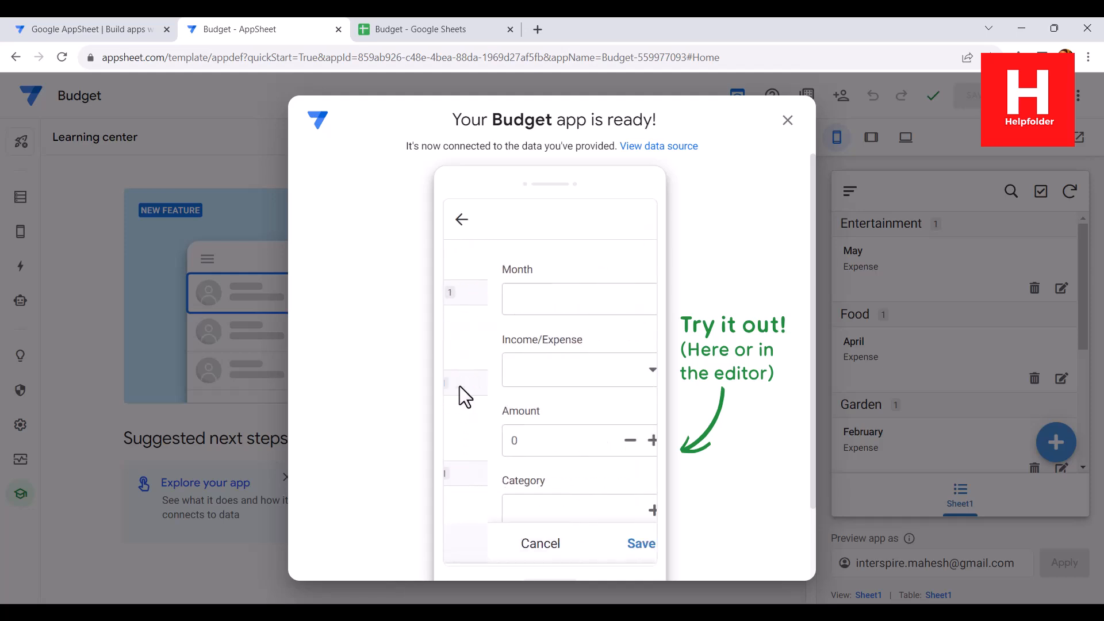
left_click(507, 376)
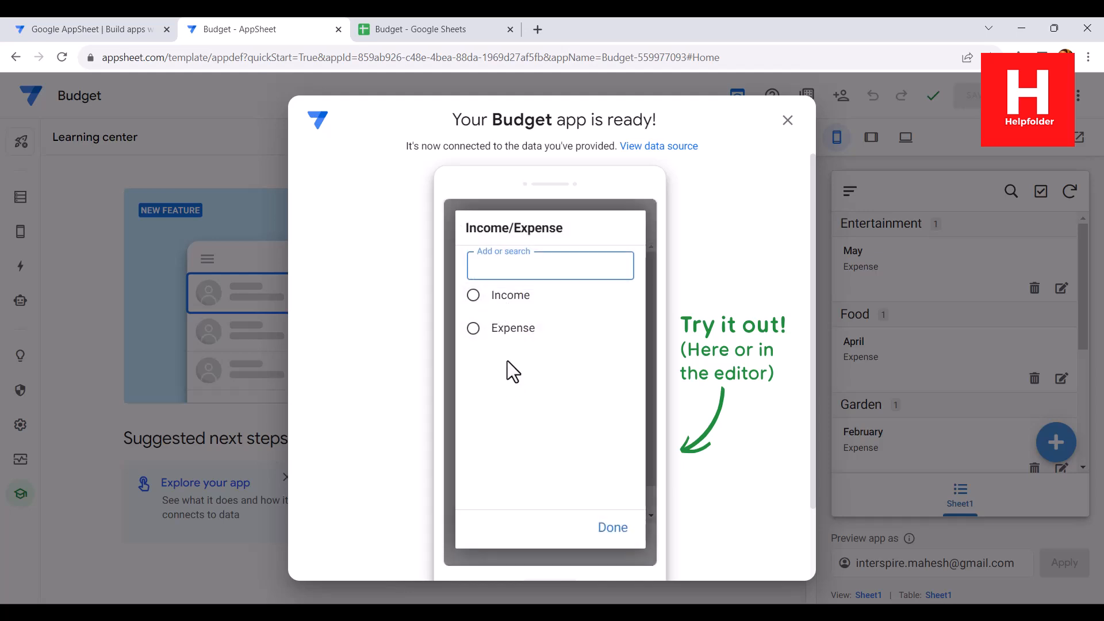
left_click(560, 204)
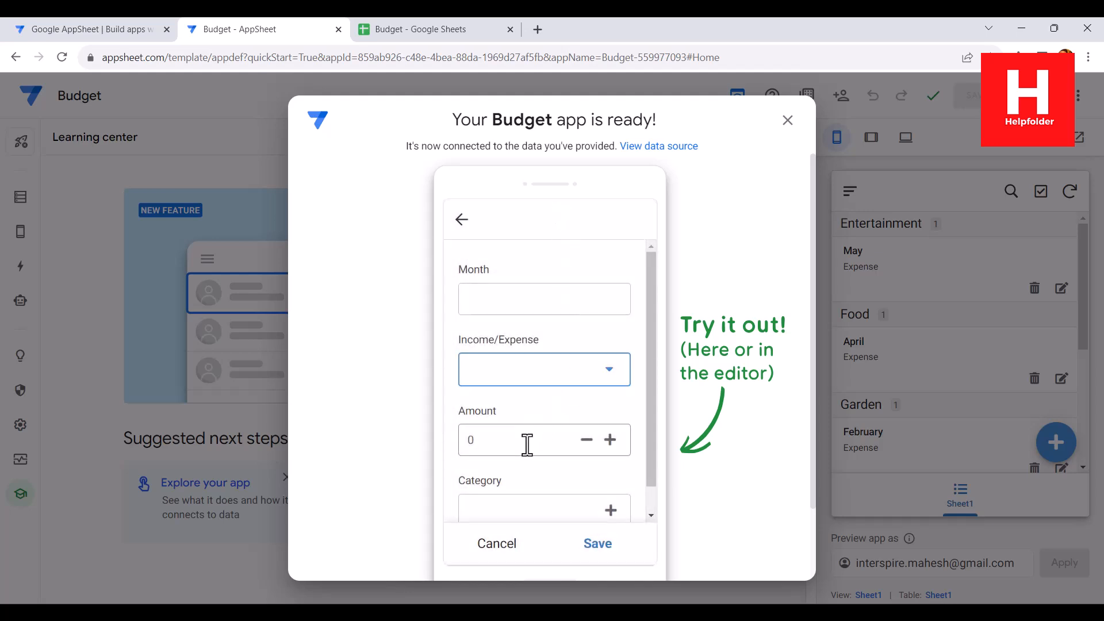
scroll(527, 442, "down", 2)
left_click(610, 485)
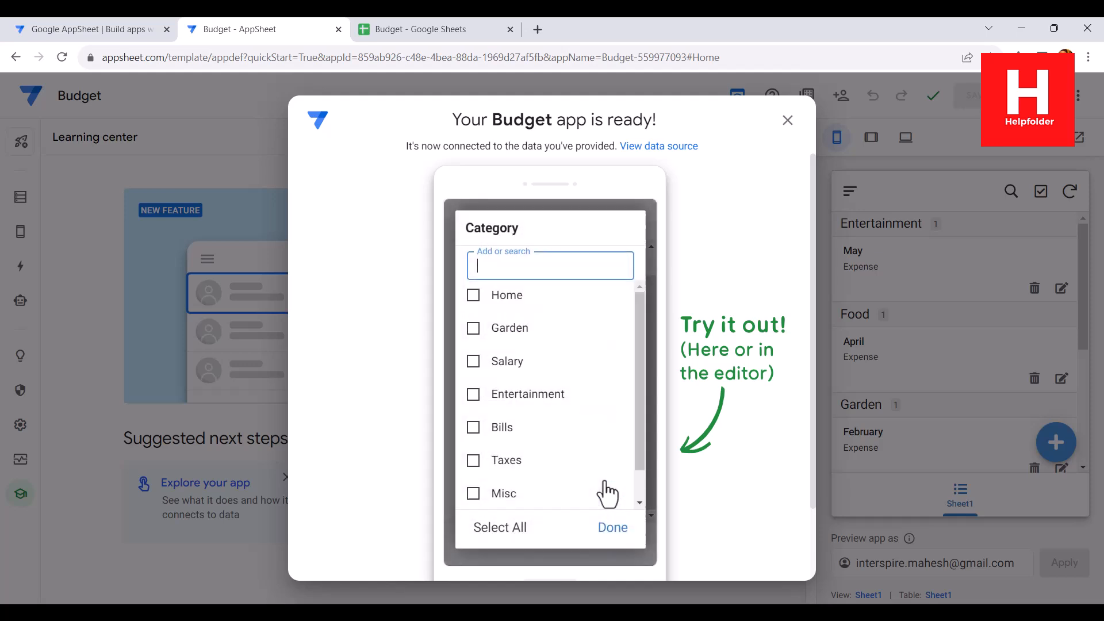
left_click_drag(638, 316, 636, 364)
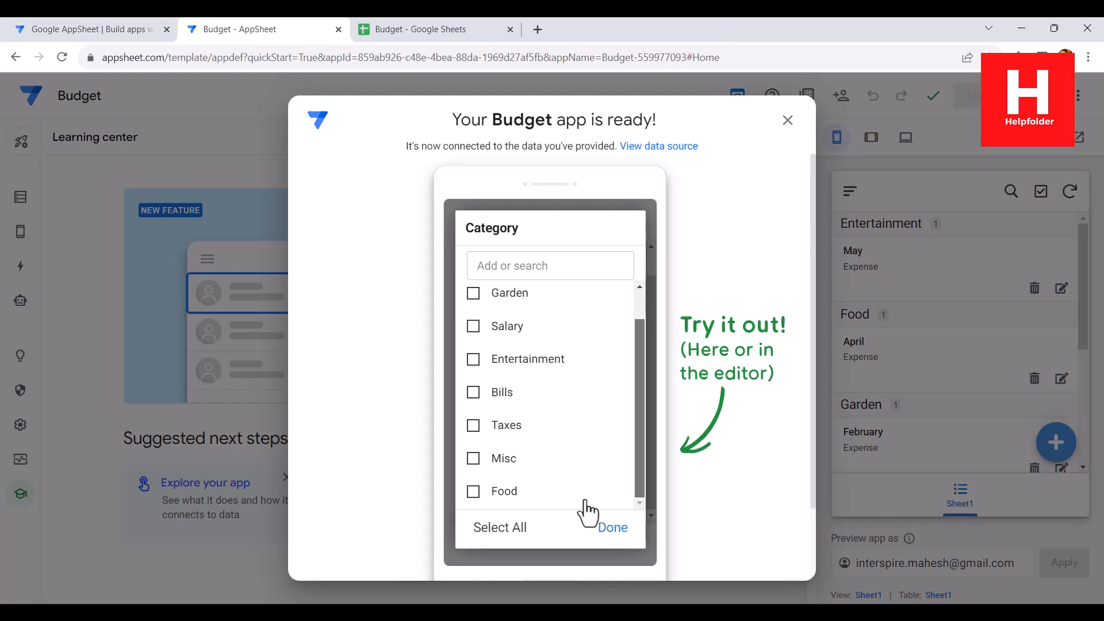
left_click(646, 206)
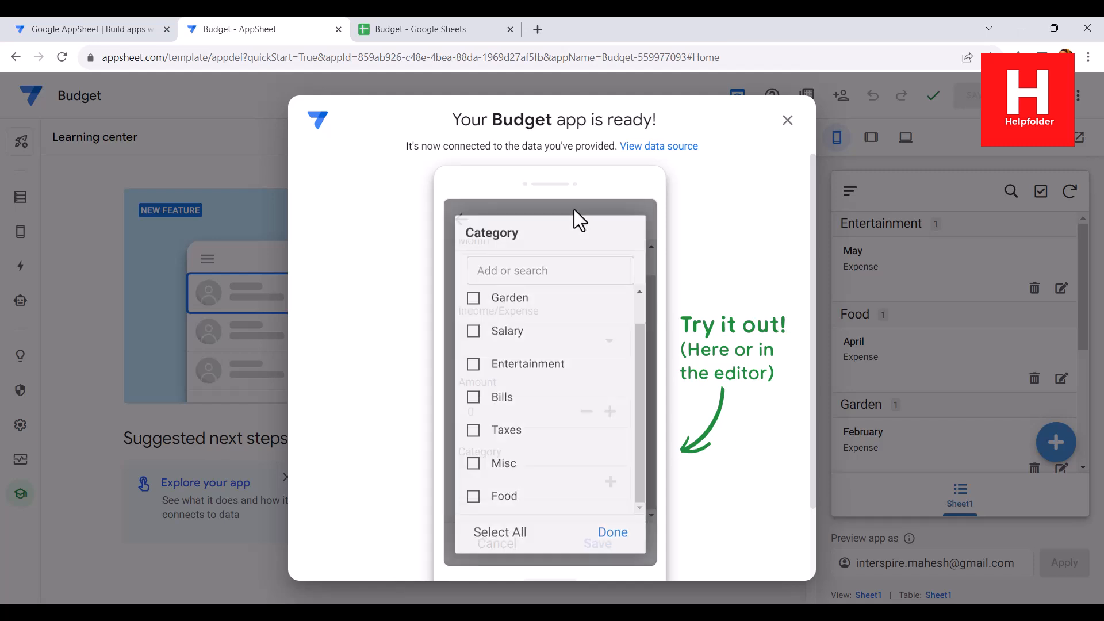
scroll(650, 408, "down", 2)
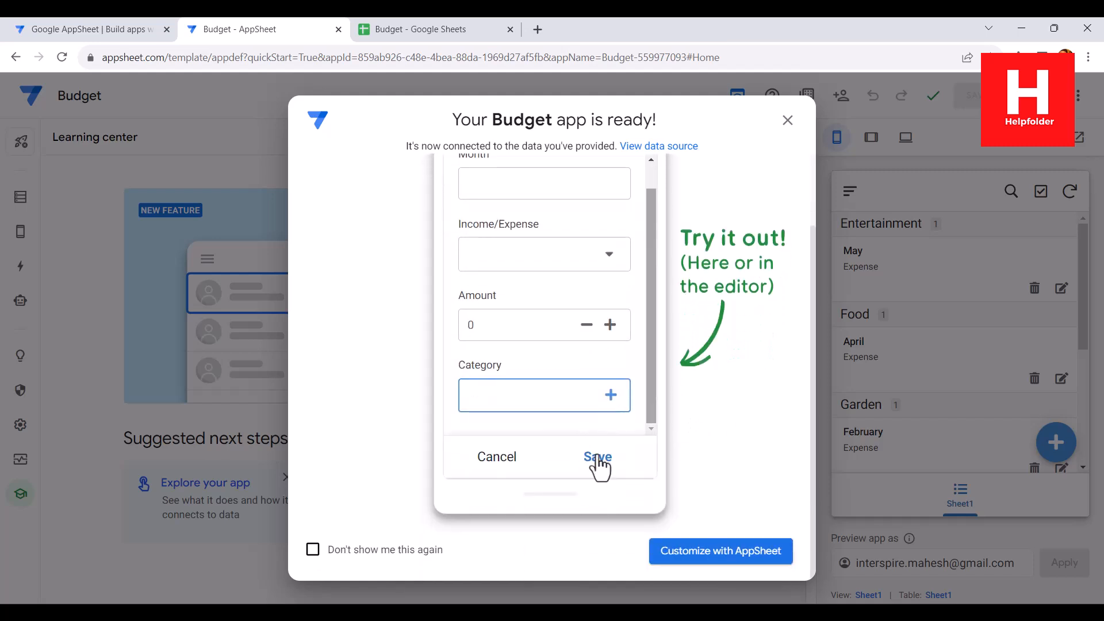
- Dismiss the app-ready dialog and switch the editor's live preview to the tablet layout
left_click(788, 123)
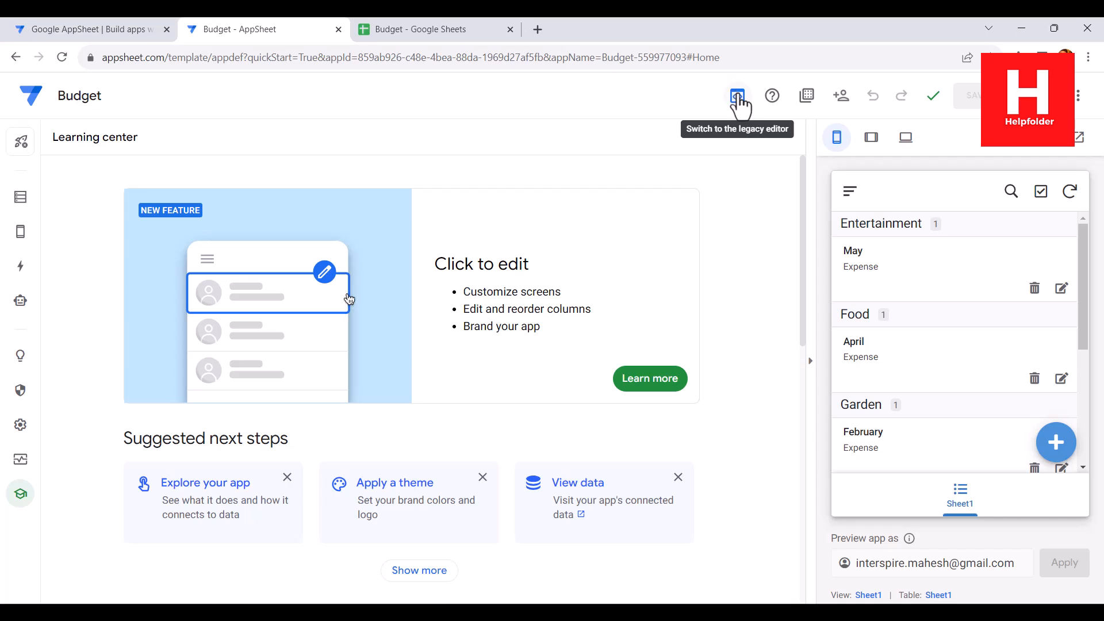
left_click(871, 137)
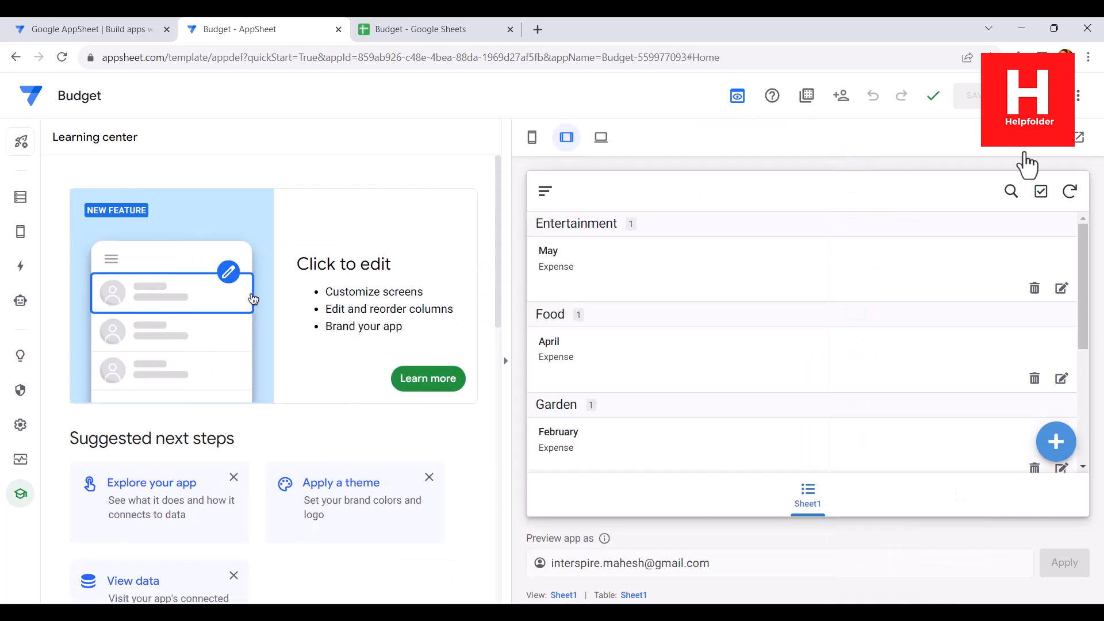
- Open the Budget app's desktop preview in its own browser tab, examine its expanded navigation menu and return to the editor
left_click(608, 135)
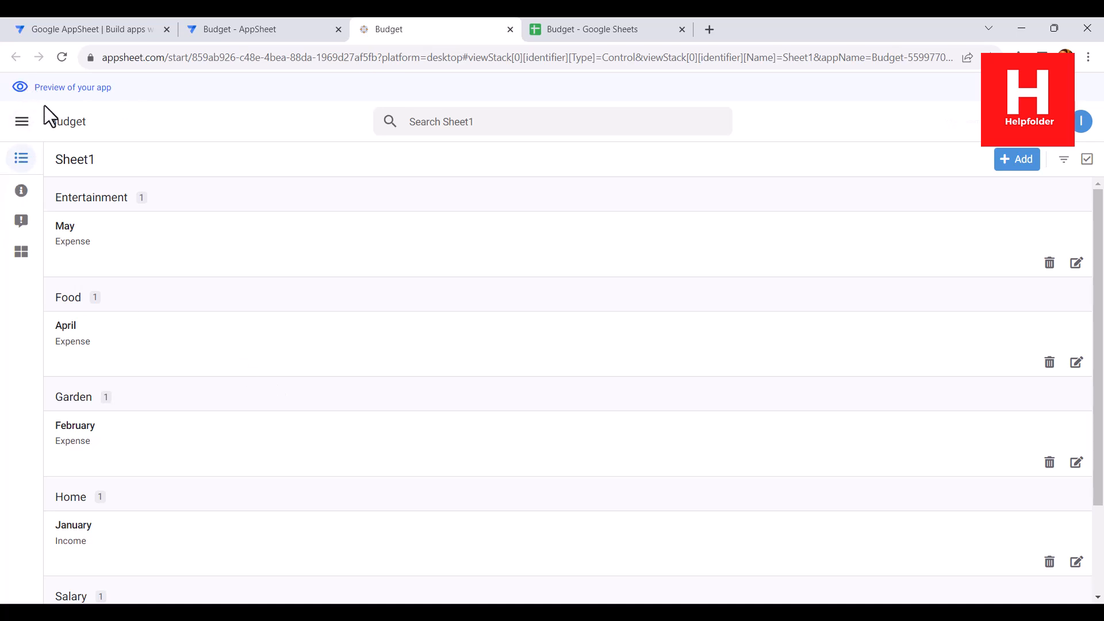
left_click(9, 131)
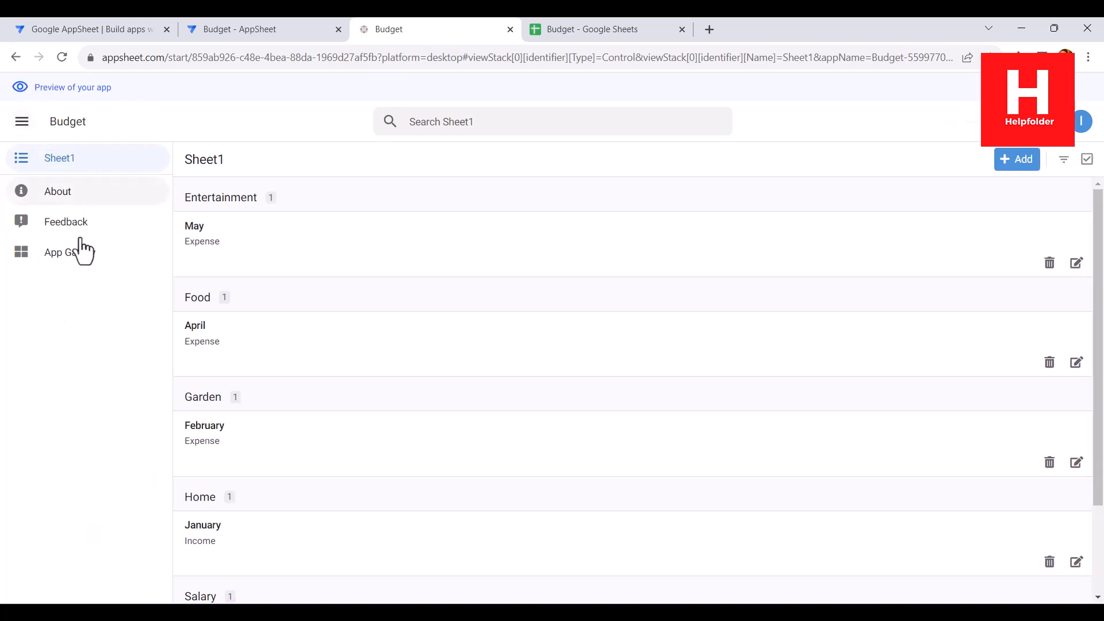
left_click(9, 123)
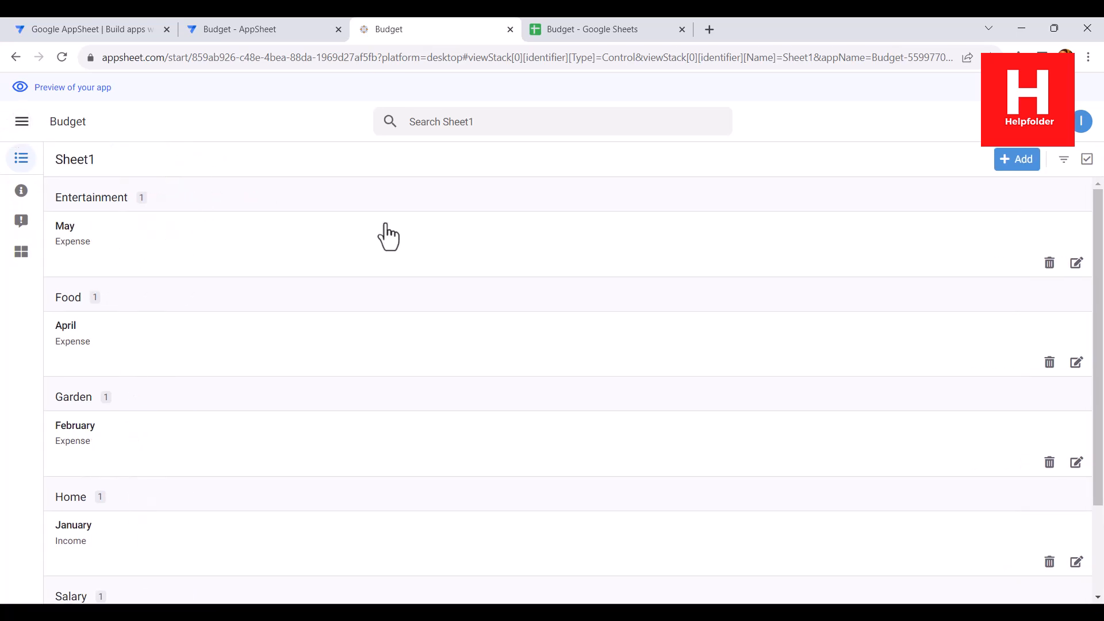
left_click(273, 28)
left_click(510, 30)
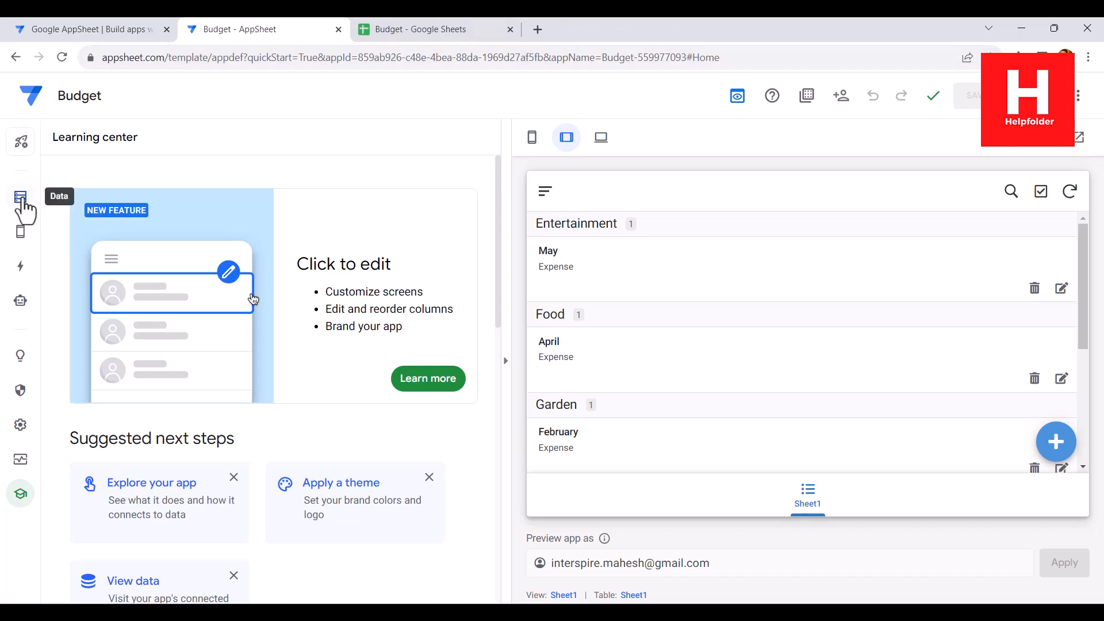
- Open the settings of the Sheet1 primary view and change its view type to table
mouse_move(26, 244)
left_click(80, 230)
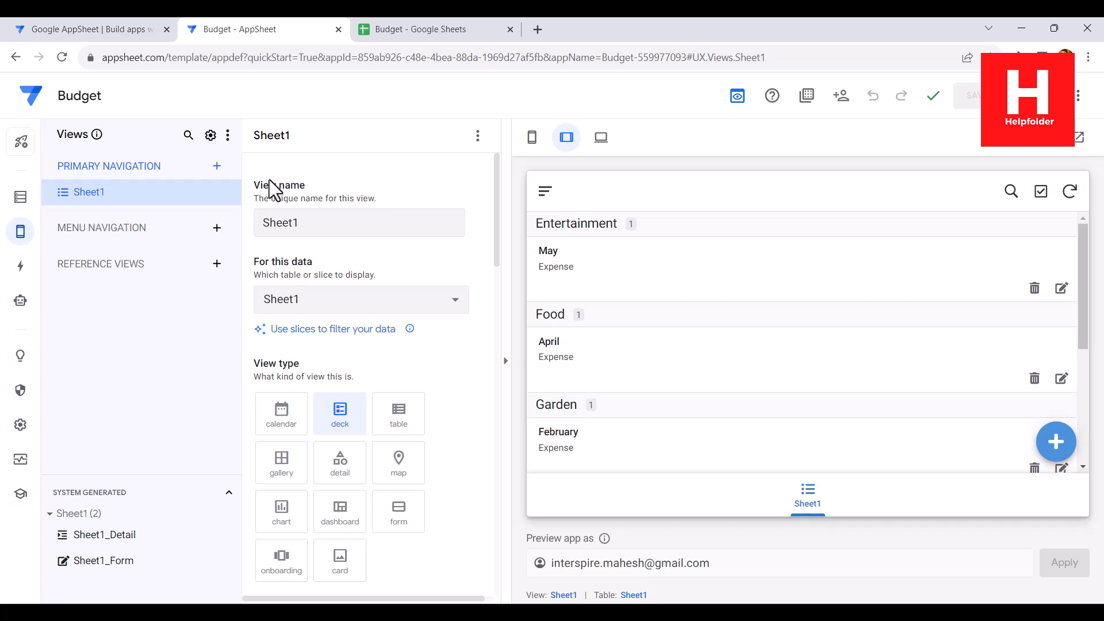
scroll(467, 390, "down", 3)
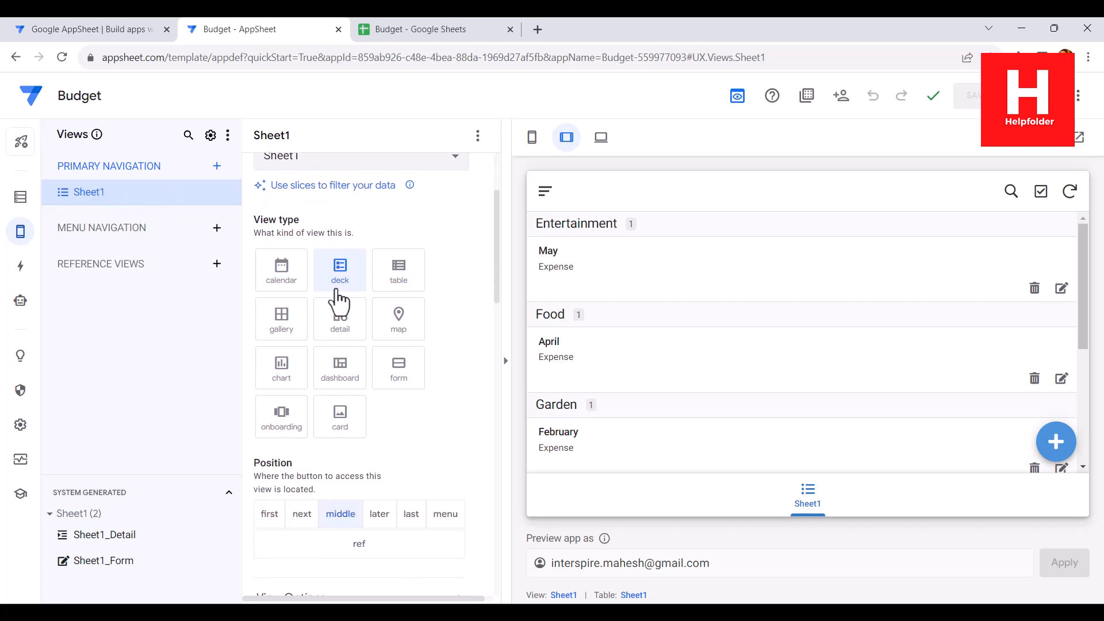
left_click(397, 273)
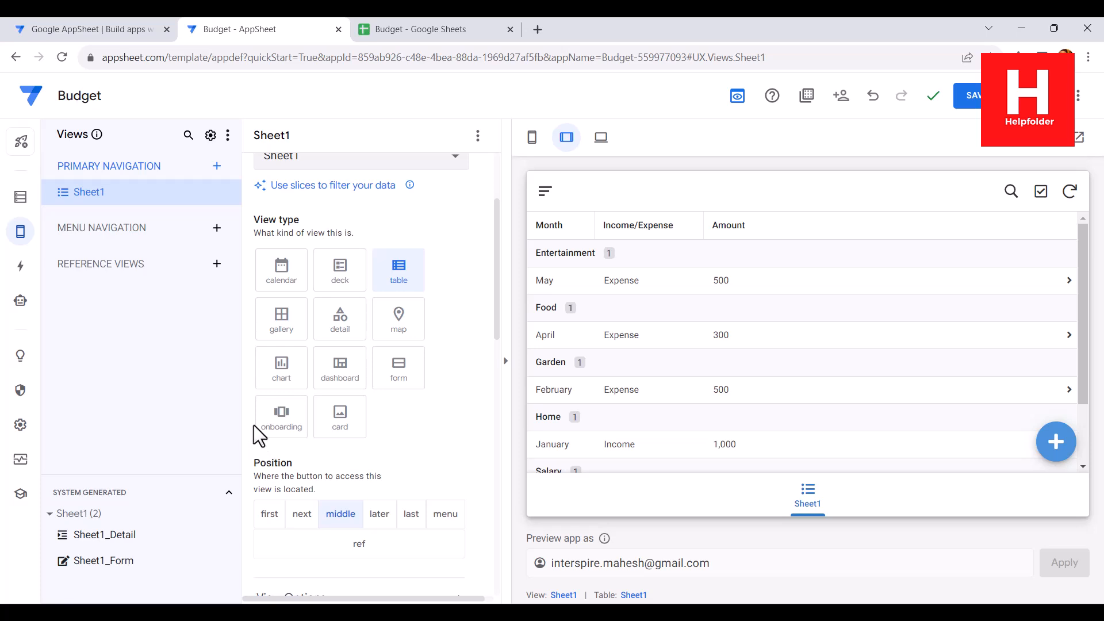
- Try the card view type for Sheet1, look through its records in the preview, and try the dashboard type
left_click(339, 428)
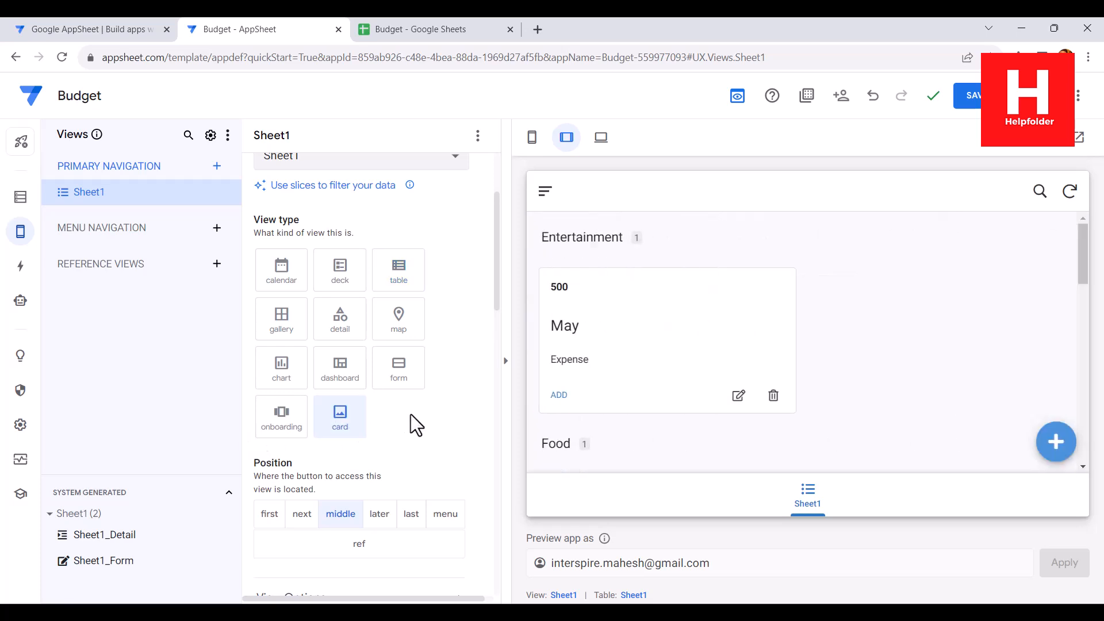
scroll(918, 330, "down", 10)
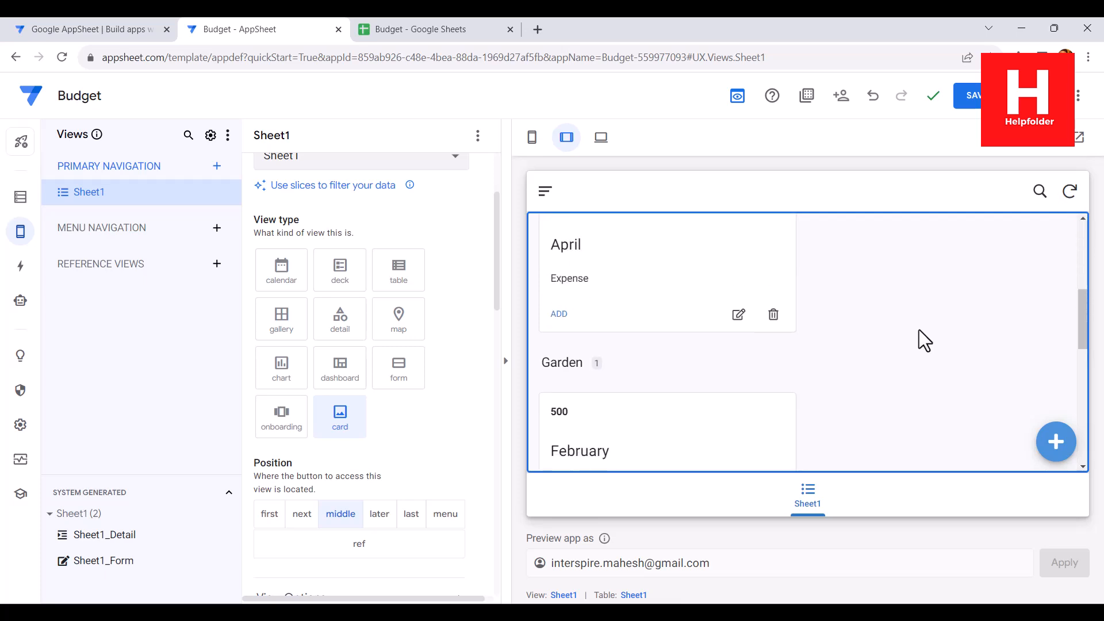
scroll(919, 334, "down", 3)
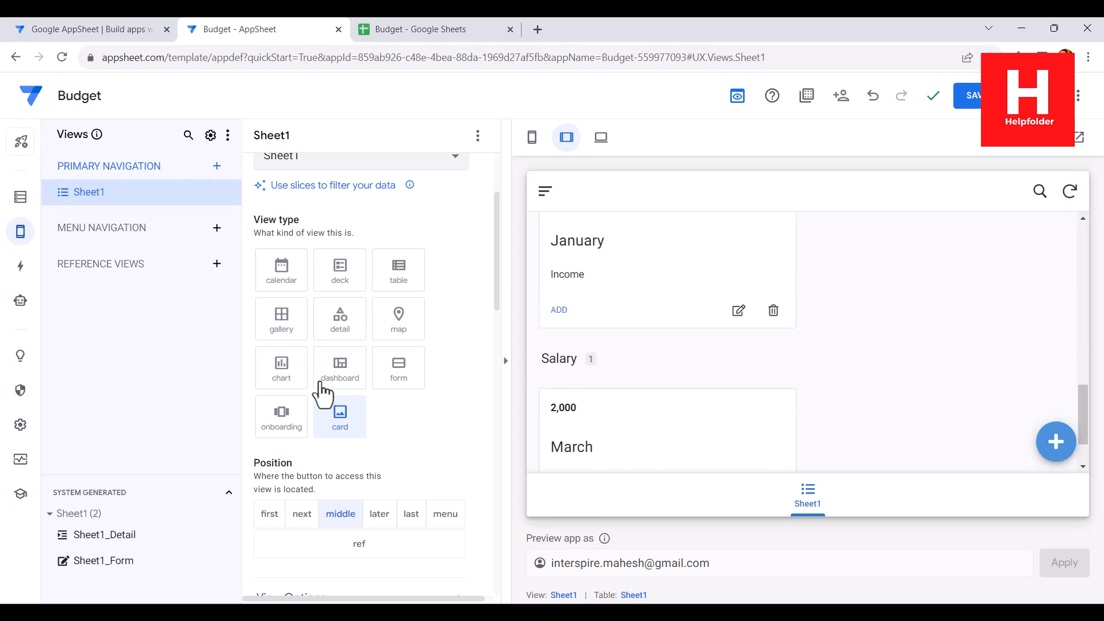
left_click(344, 379)
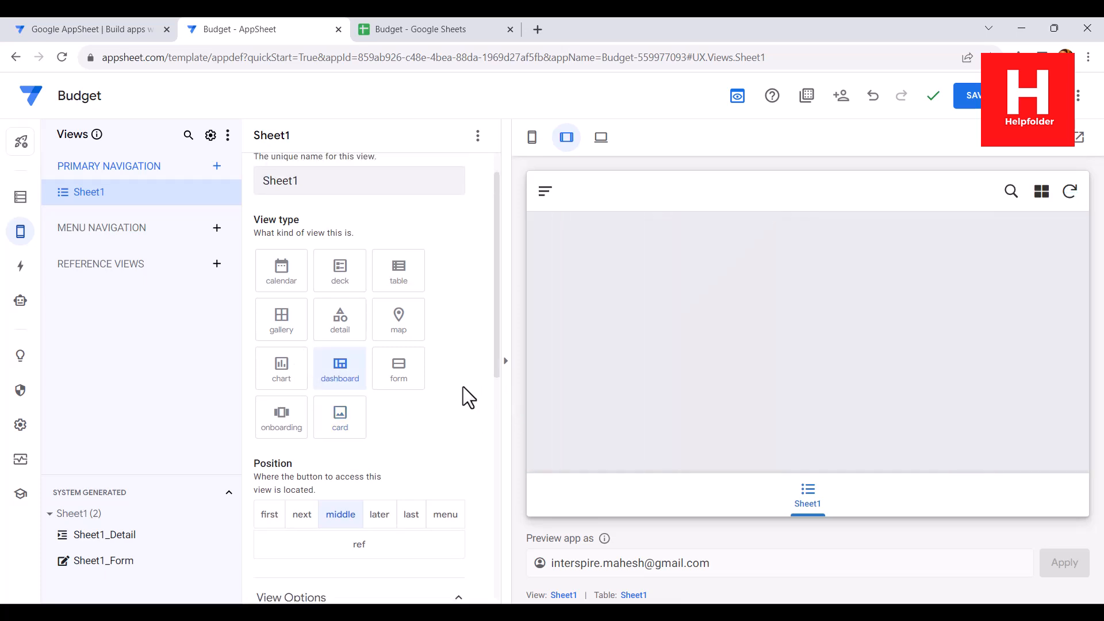
- Set the Sheet1 view type to detail, switch the preview to the phone layout and browse forward to the March record
left_click(340, 328)
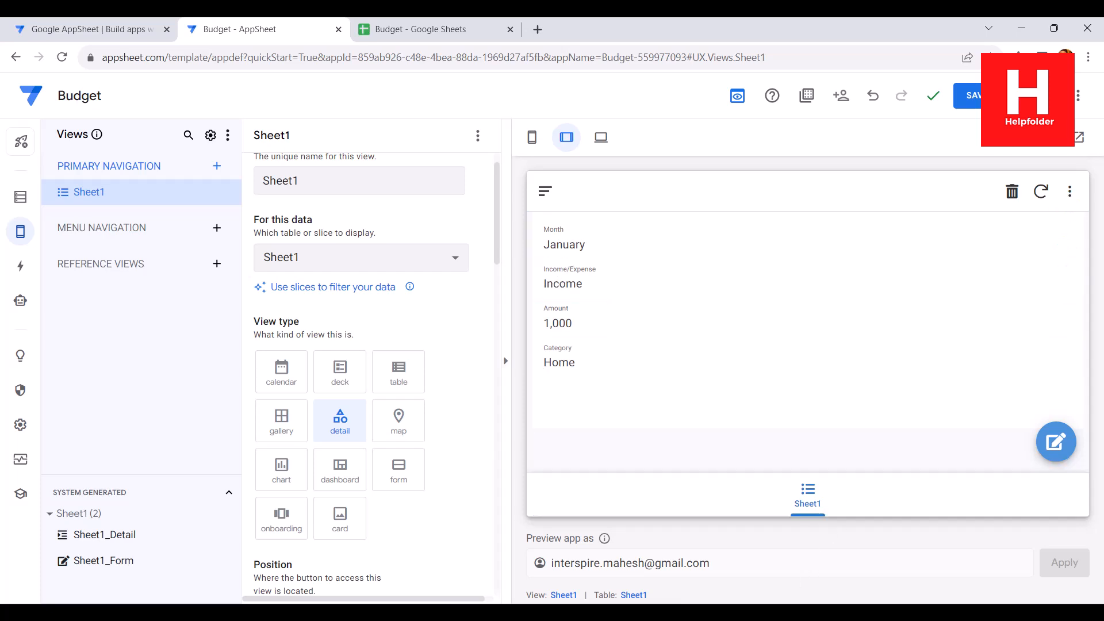
left_click(532, 137)
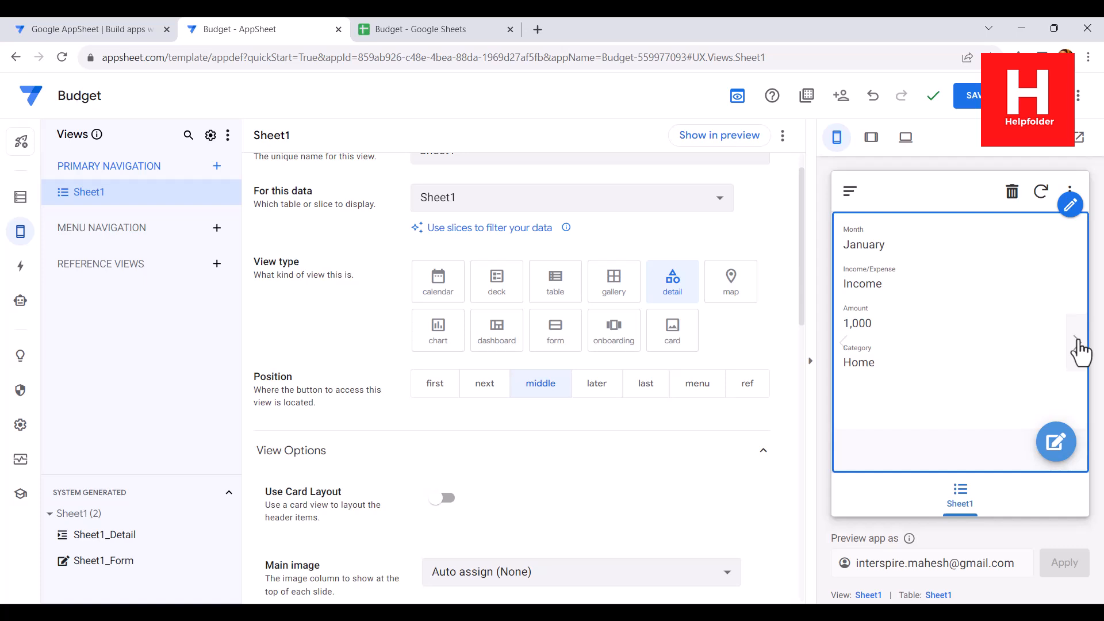
left_click(1078, 342)
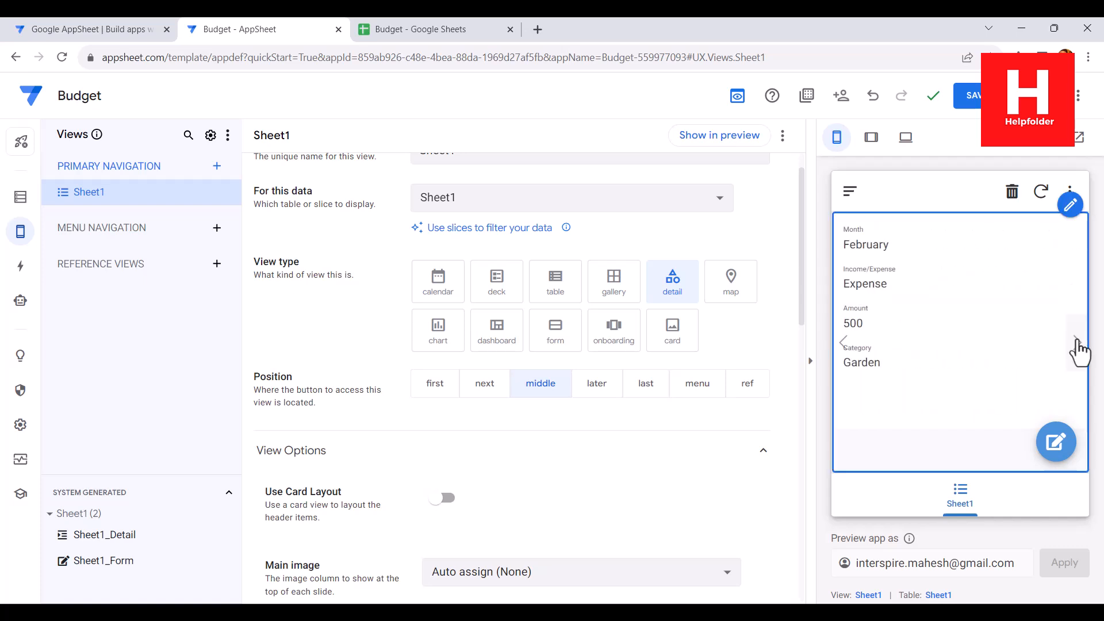
left_click(1076, 342)
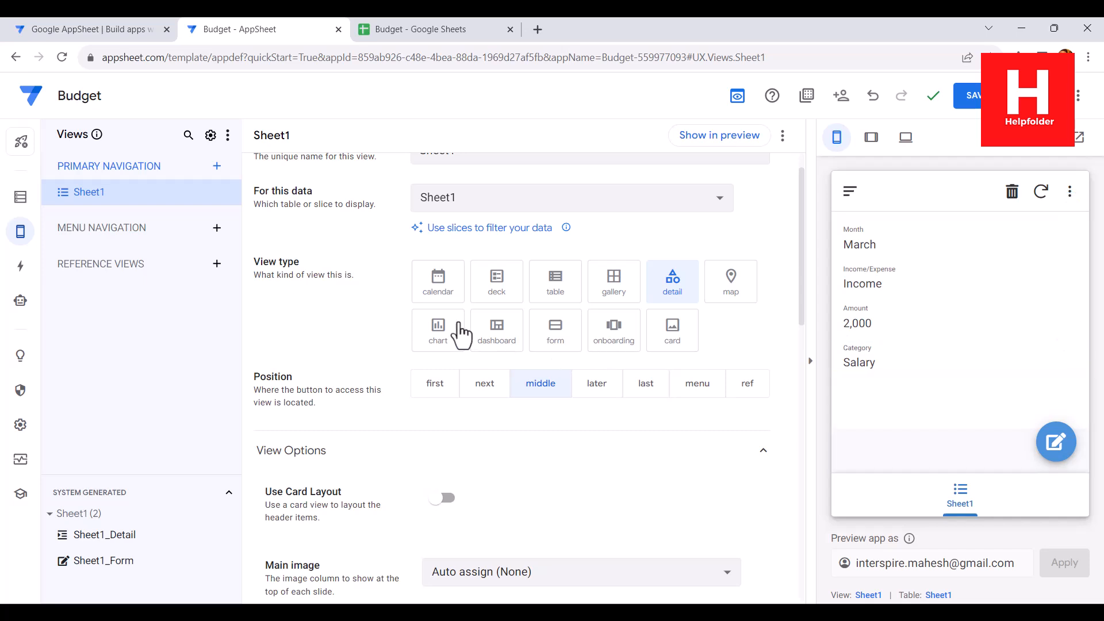
- Set the Sheet1 view type to deck and save the app
left_click(498, 282)
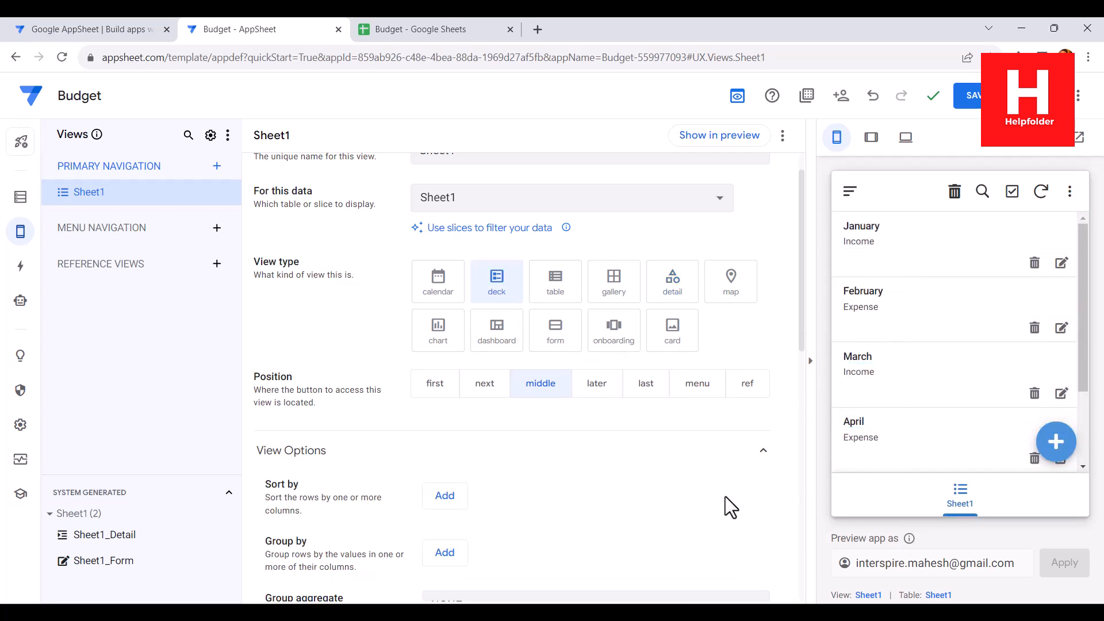
left_click(977, 97)
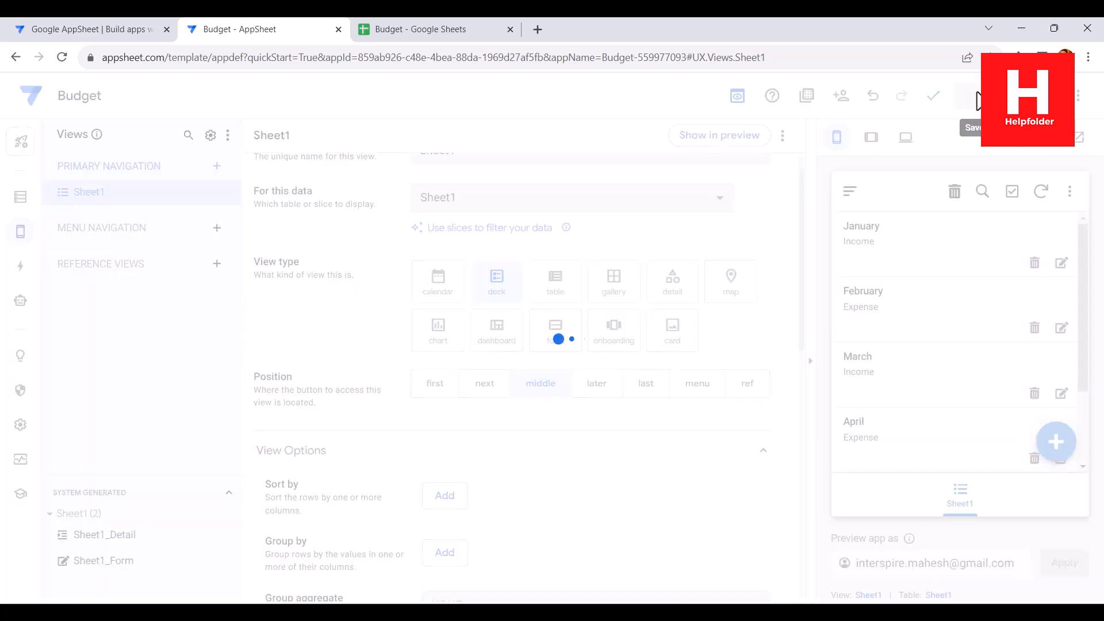